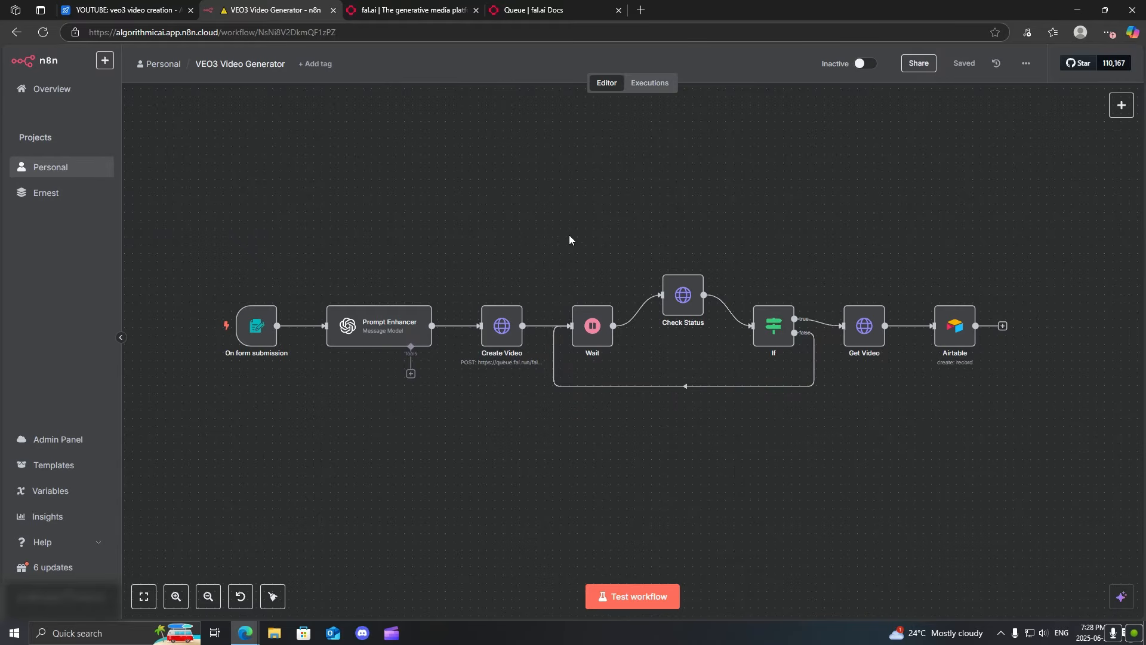
Step: Switch to the fal.ai site and browse its Model Gallery around the Veo 3 text-to-video model
{"action": "left_click", "coordinate": [405, 10]}
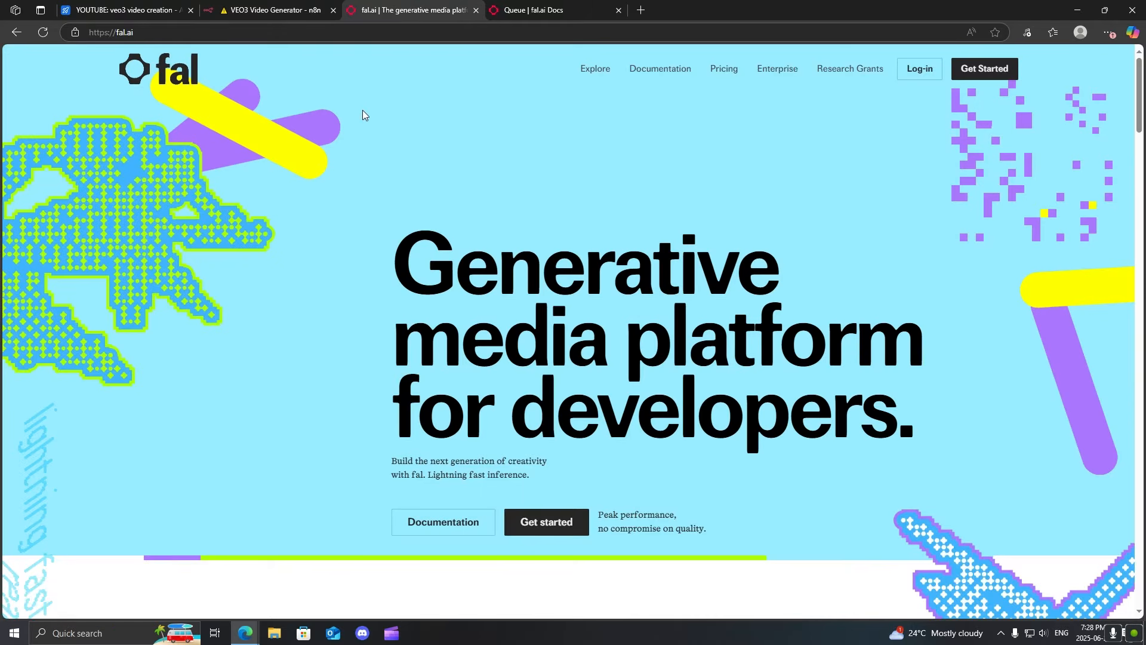
{"action": "scroll", "coordinate": [366, 112], "scroll_direction": "down", "scroll_amount": 4}
{"action": "scroll", "coordinate": [367, 112], "scroll_direction": "down", "scroll_amount": 9}
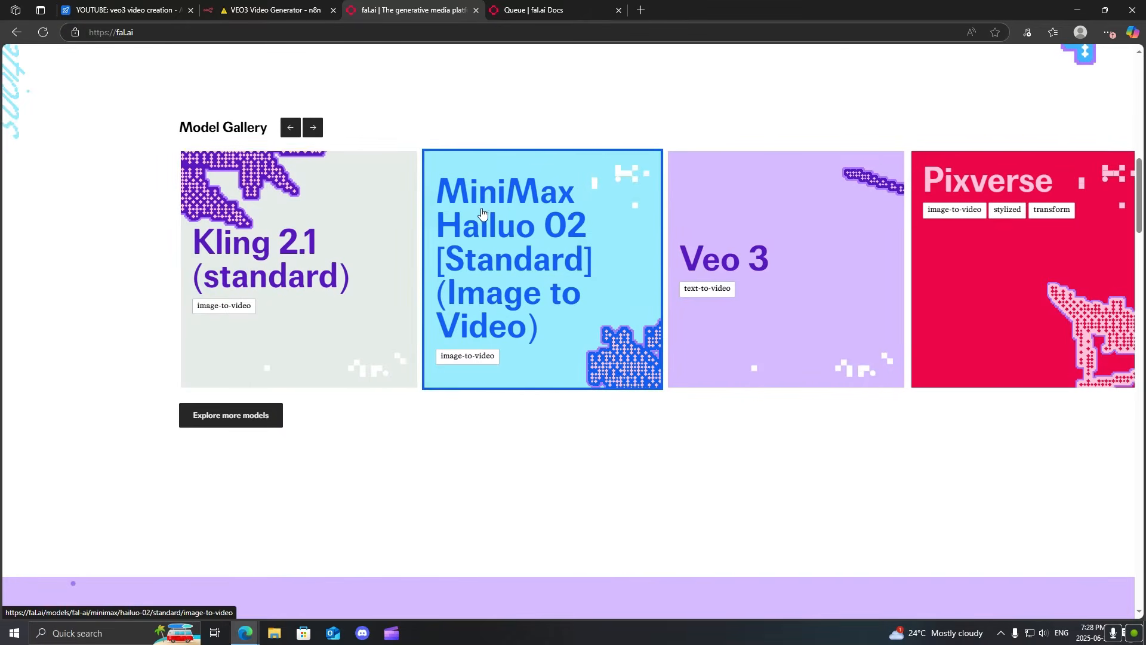
{"action": "scroll", "coordinate": [496, 216], "scroll_direction": "right", "scroll_amount": 5}
{"action": "scroll", "coordinate": [507, 215], "scroll_direction": "right", "scroll_amount": 4}
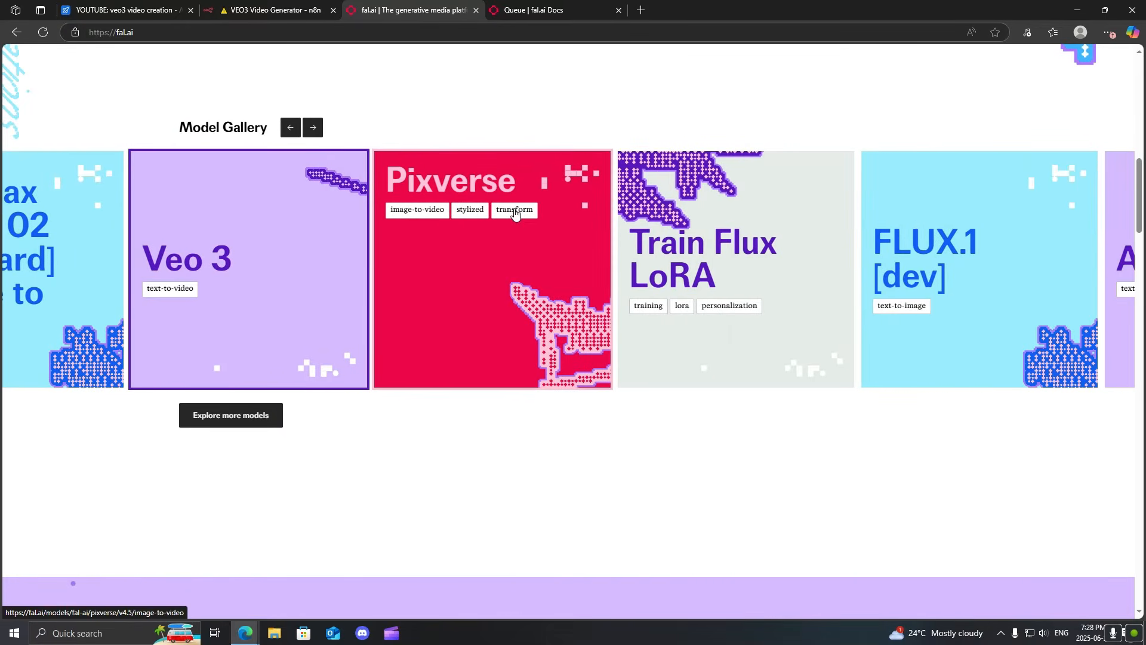
{"action": "scroll", "coordinate": [515, 212], "scroll_direction": "left", "scroll_amount": 7}
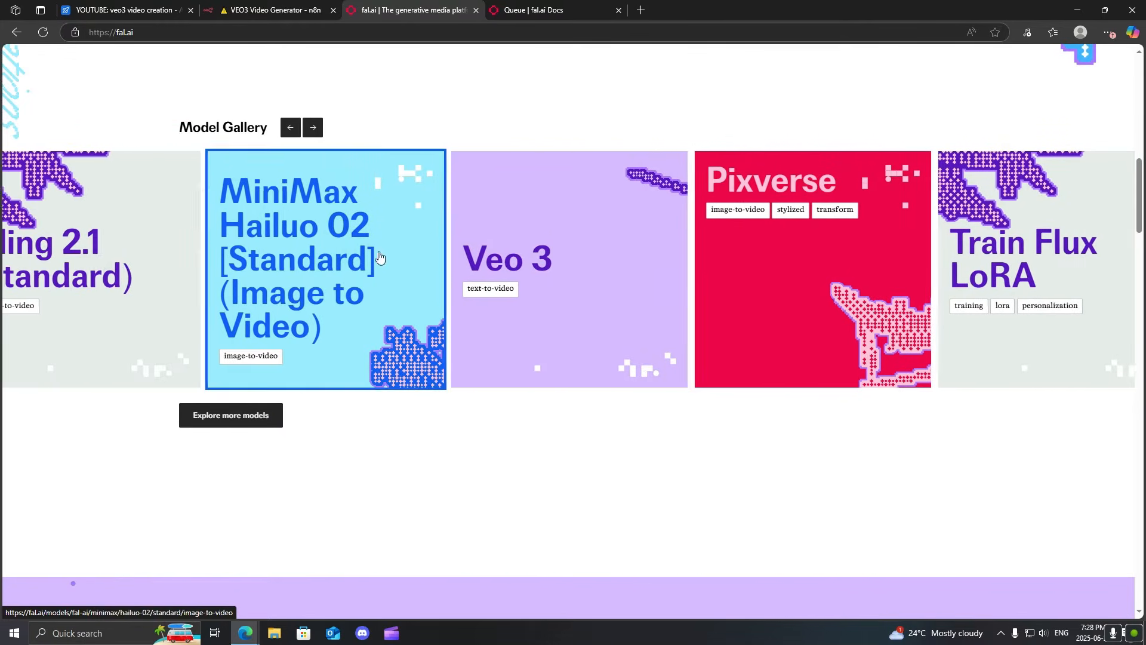
Step: Return to the VEO3 Video Generator workflow in n8n and review the On form submission trigger's form fields
{"action": "left_click", "coordinate": [249, 11]}
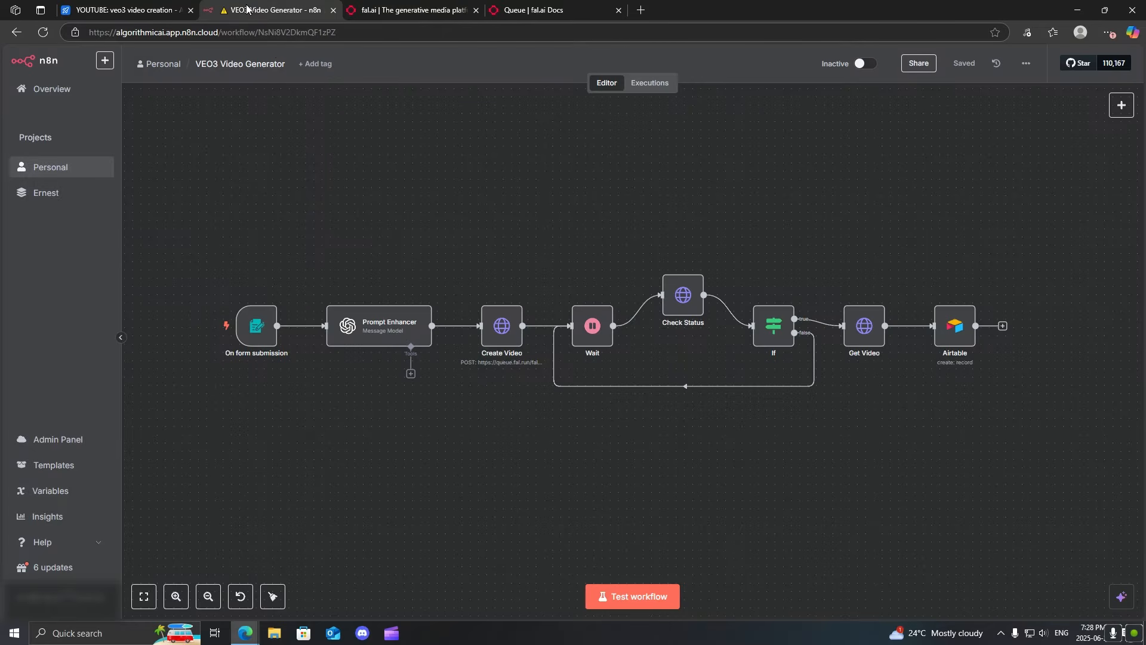
{"action": "double_click", "coordinate": [262, 328]}
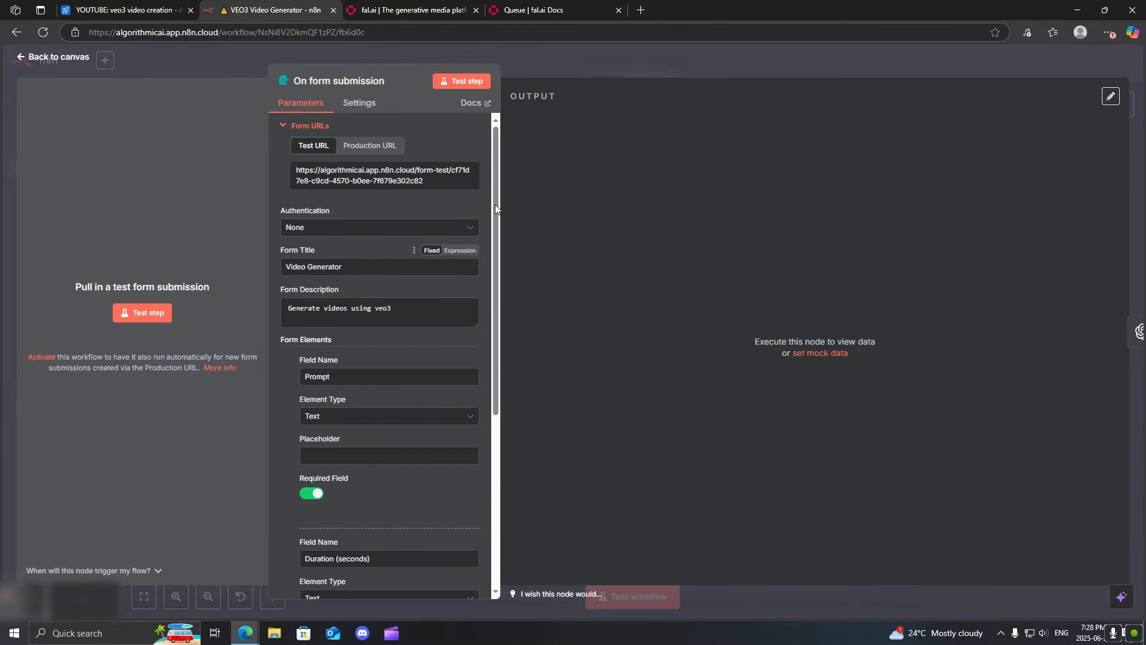
{"action": "left_click", "coordinate": [544, 61]}
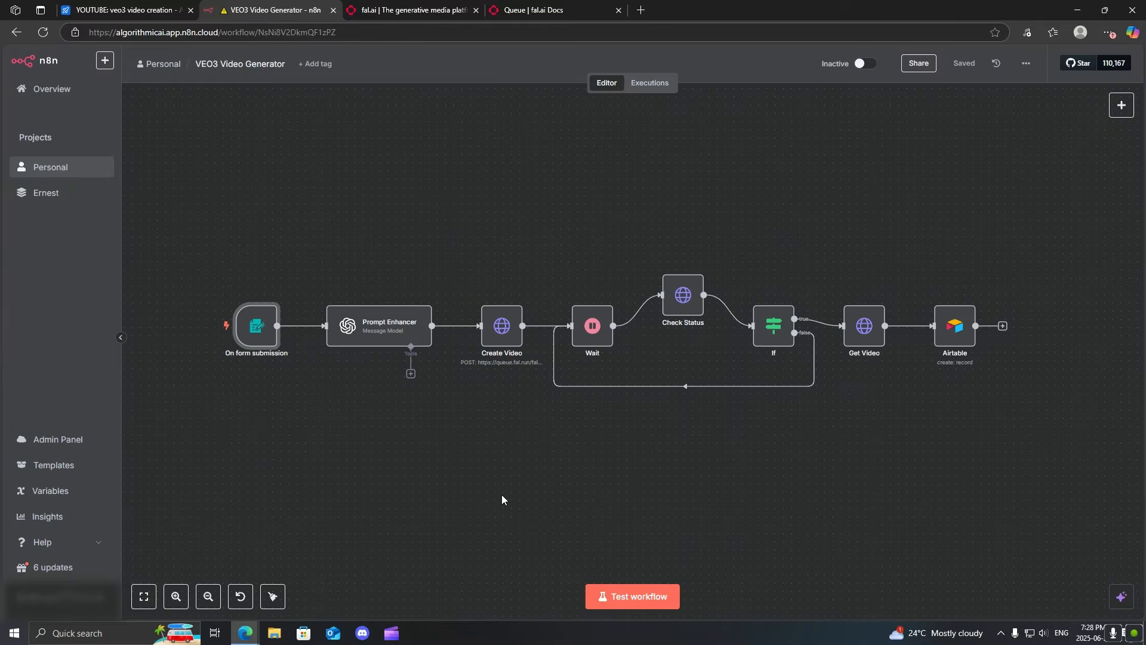
Step: Examine the Prompt Enhancer node's model and messages, reading the full user prompt and its single-paragraph output rule
{"action": "double_click", "coordinate": [369, 327]}
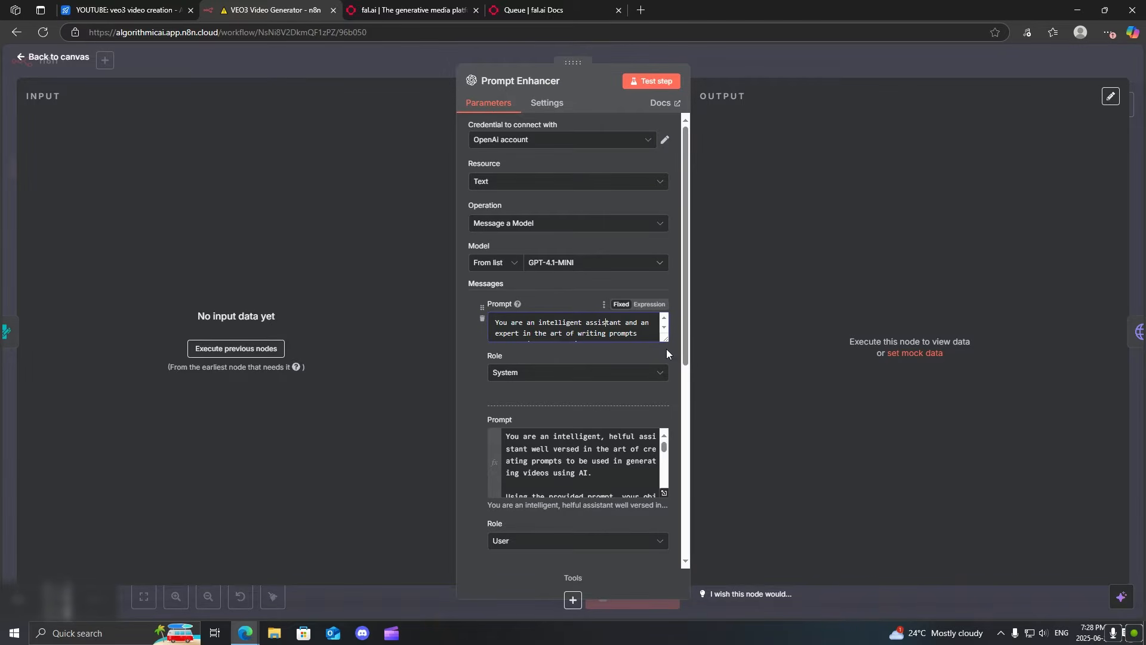
{"action": "left_click", "coordinate": [734, 65]}
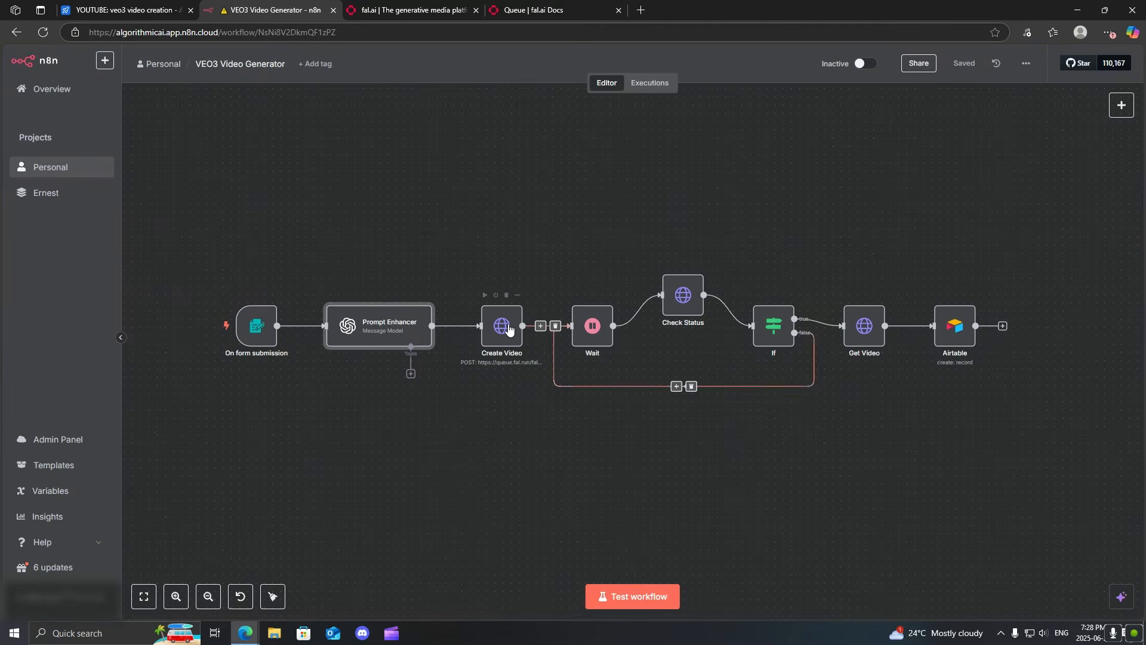
{"action": "double_click", "coordinate": [379, 333]}
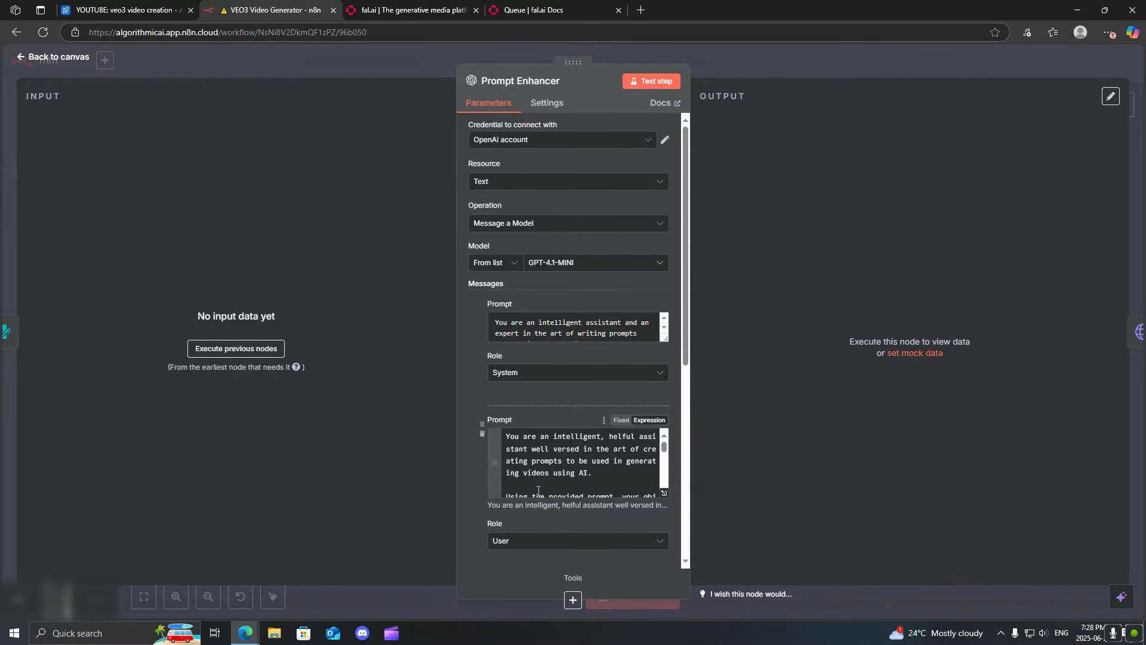
{"action": "left_click", "coordinate": [664, 493]}
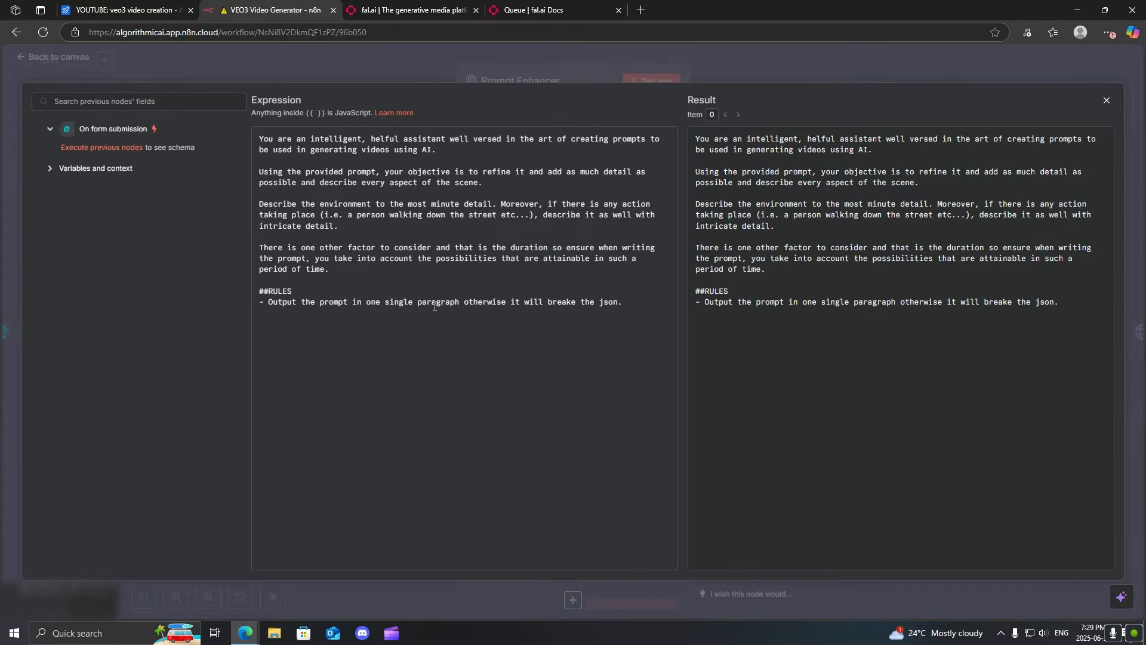
{"action": "left_click_drag", "start_coordinate": [466, 296], "coordinate": [256, 125]}
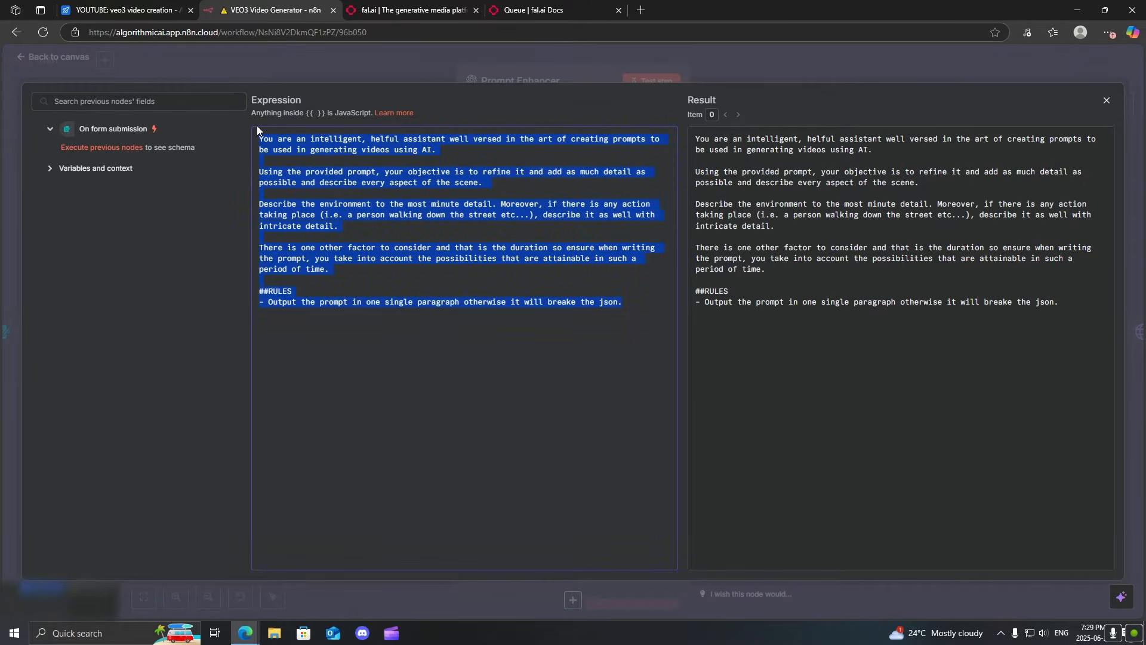
{"action": "left_click", "coordinate": [420, 278]}
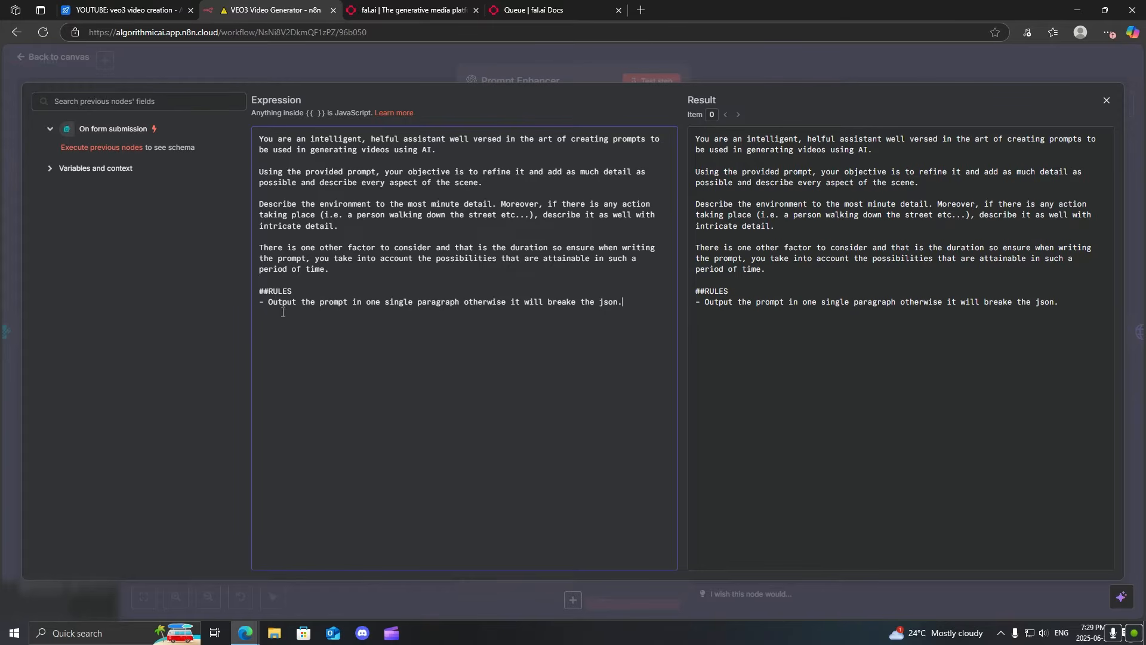
{"action": "left_click_drag", "start_coordinate": [283, 312], "coordinate": [249, 308]}
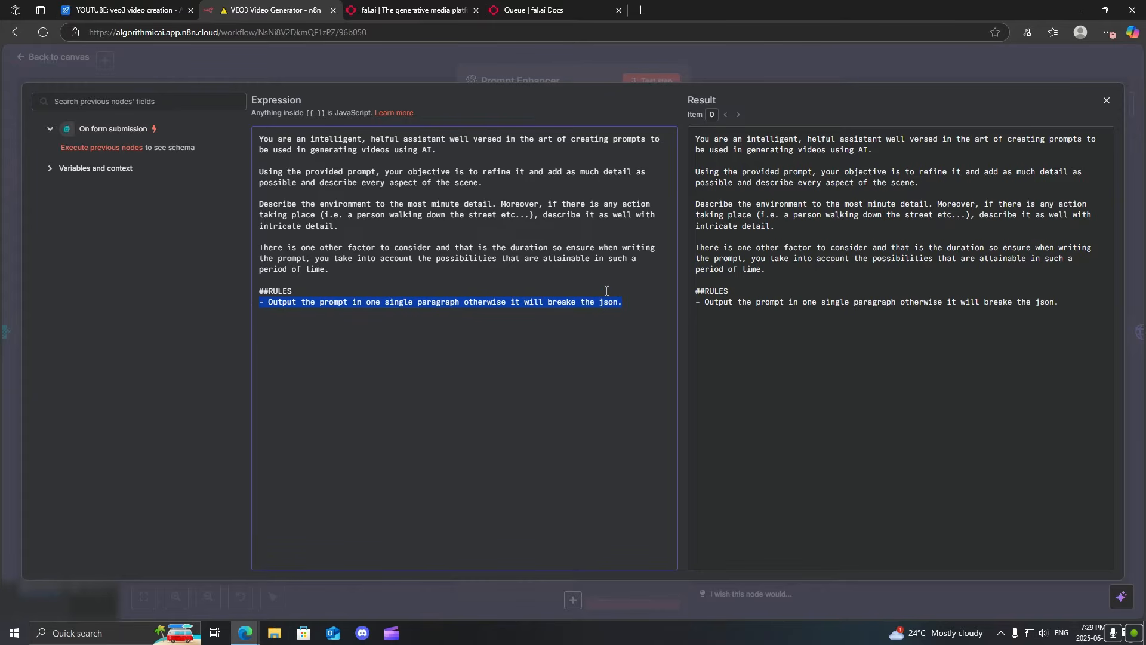
{"action": "left_click", "coordinate": [511, 77]}
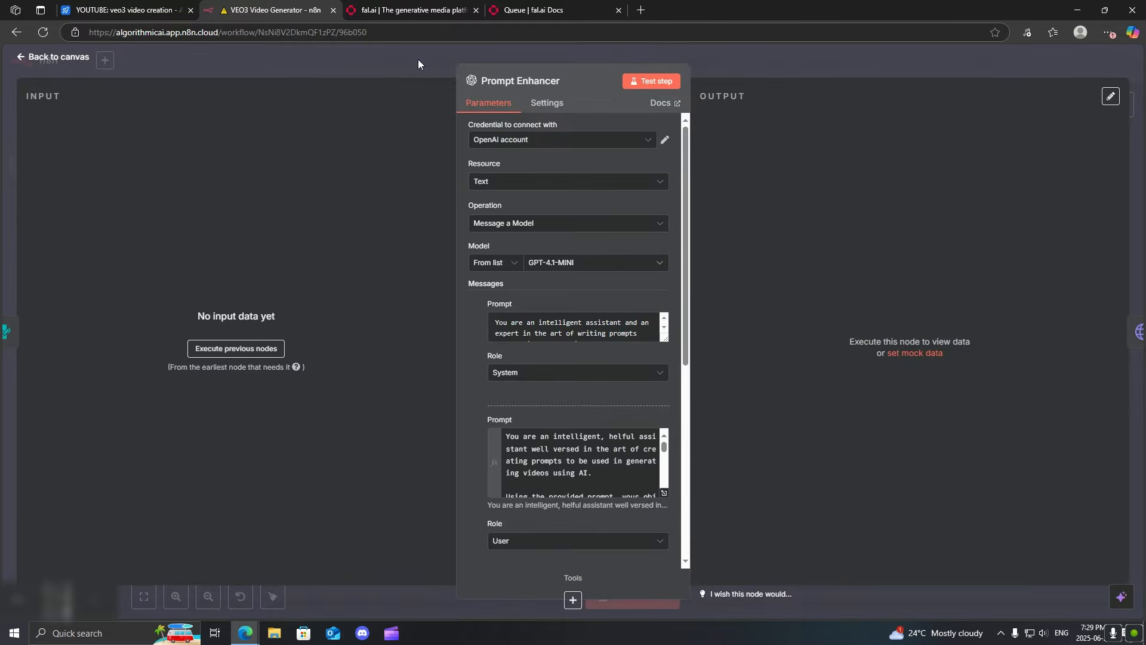
{"action": "left_click", "coordinate": [417, 59]}
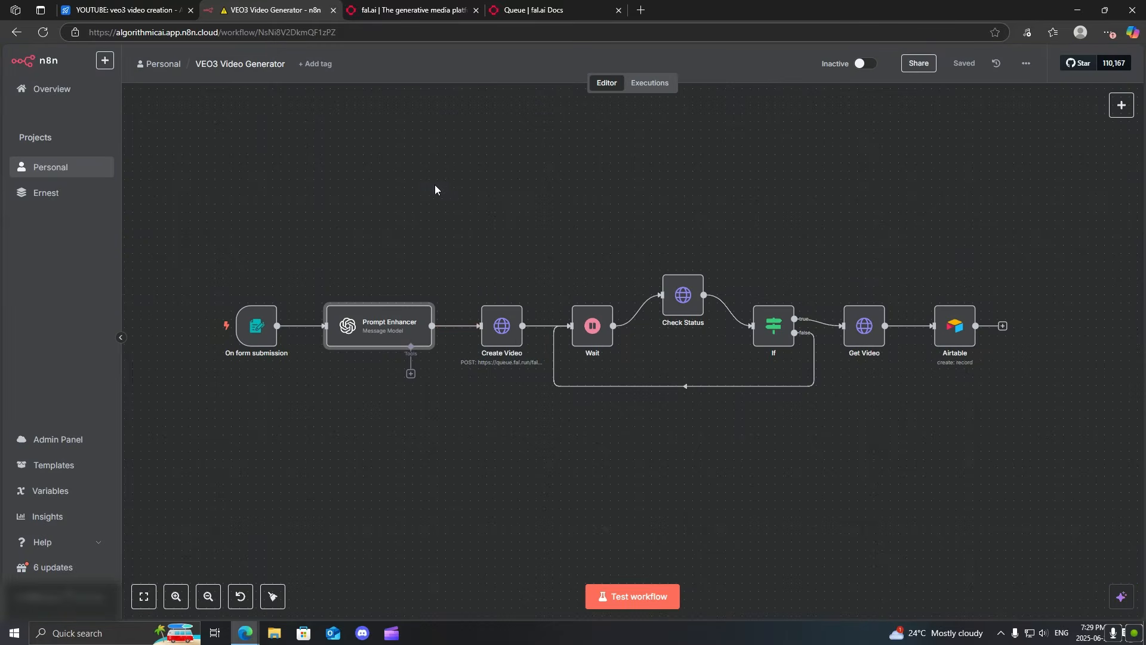
Step: Examine the Create Video node's request URL, its veo3 model segment and its Authorization header parameter
{"action": "double_click", "coordinate": [500, 333]}
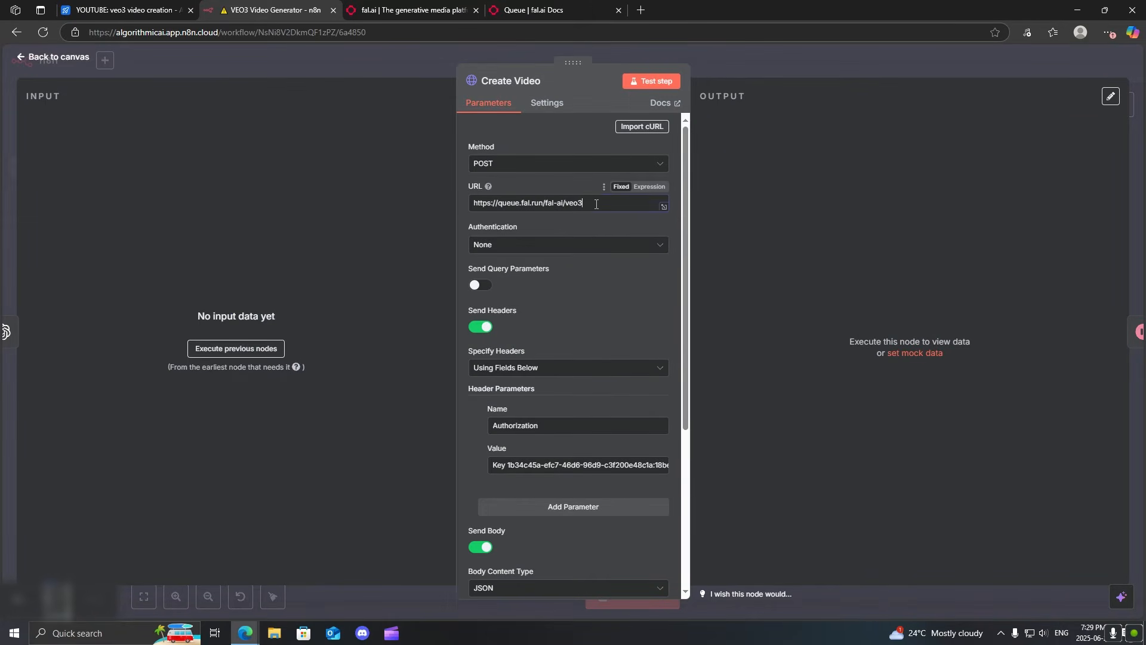
{"action": "left_click_drag", "start_coordinate": [585, 202], "coordinate": [459, 205]}
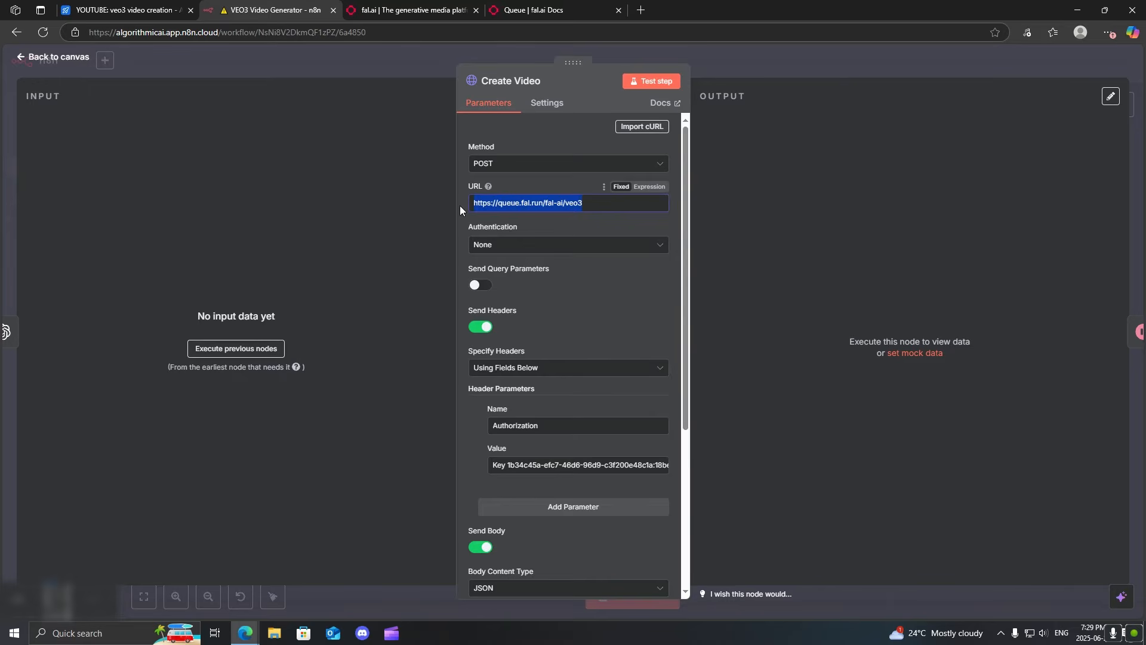
{"action": "left_click", "coordinate": [813, 286]}
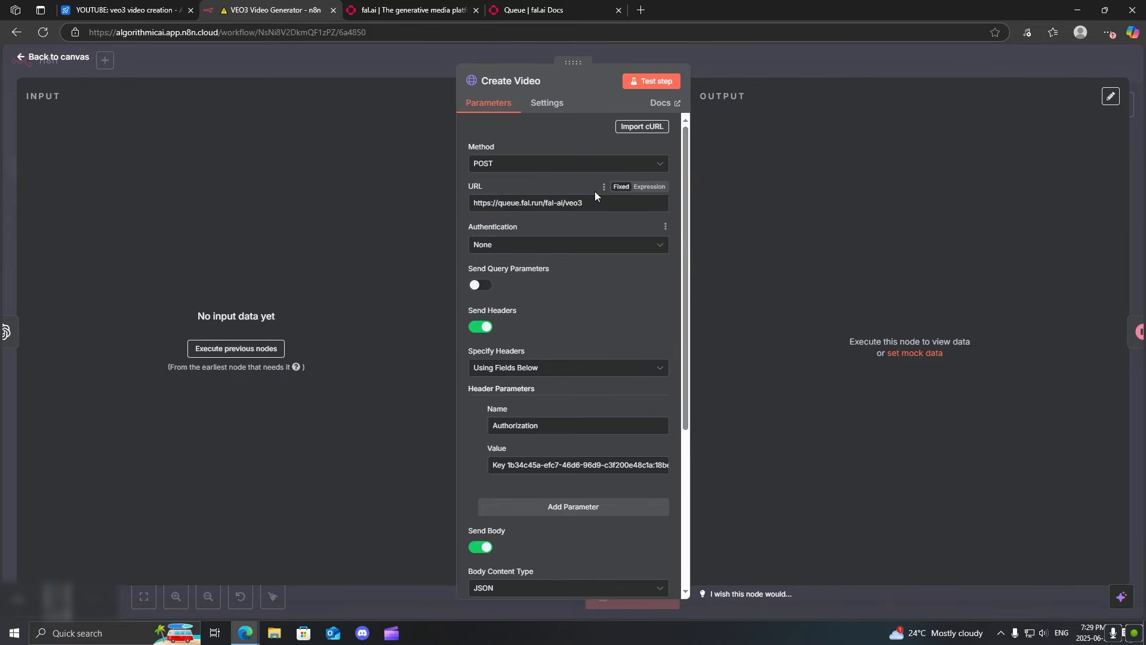
{"action": "left_click_drag", "start_coordinate": [587, 203], "coordinate": [462, 204]}
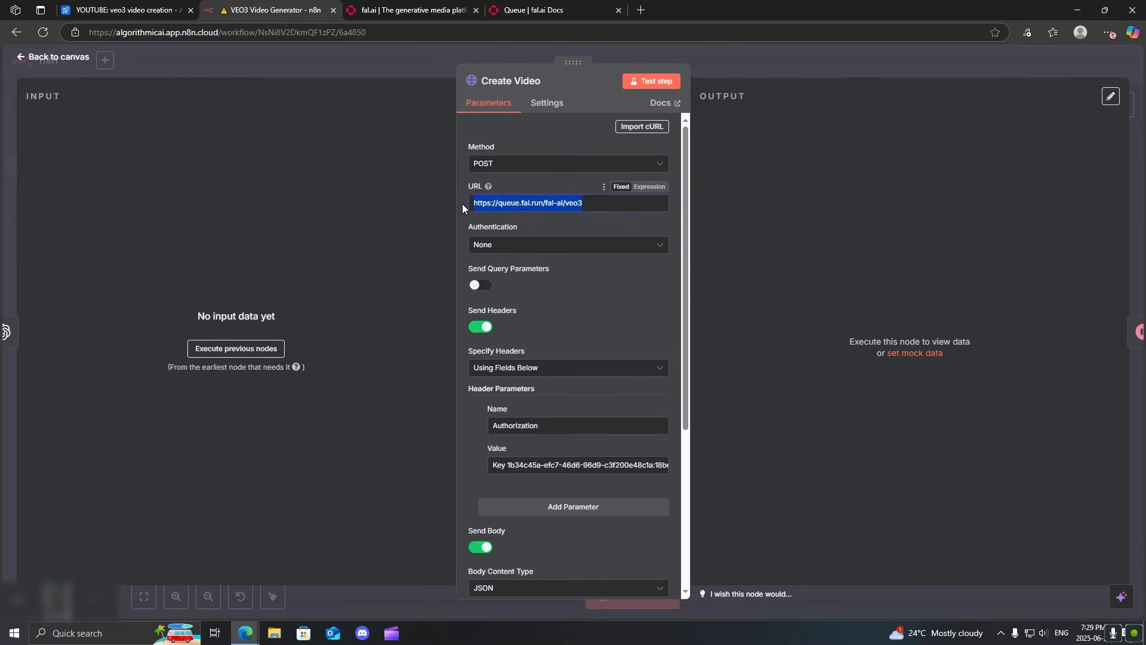
{"action": "left_click_drag", "start_coordinate": [584, 203], "coordinate": [567, 204]}
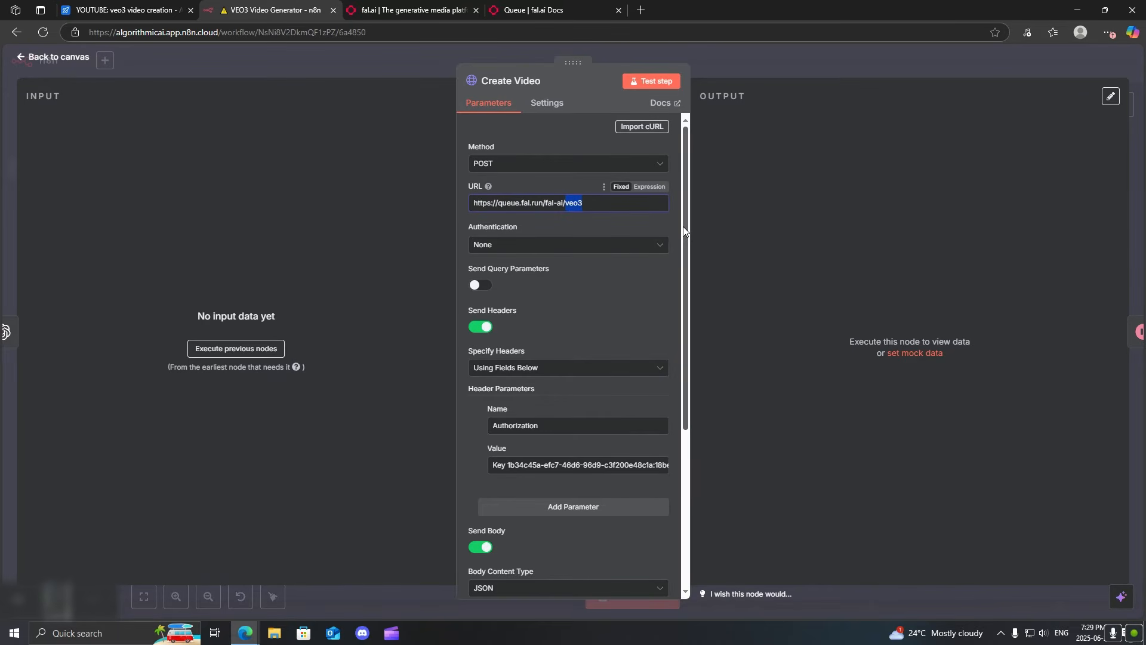
{"action": "left_click_drag", "start_coordinate": [685, 227], "coordinate": [670, 337]}
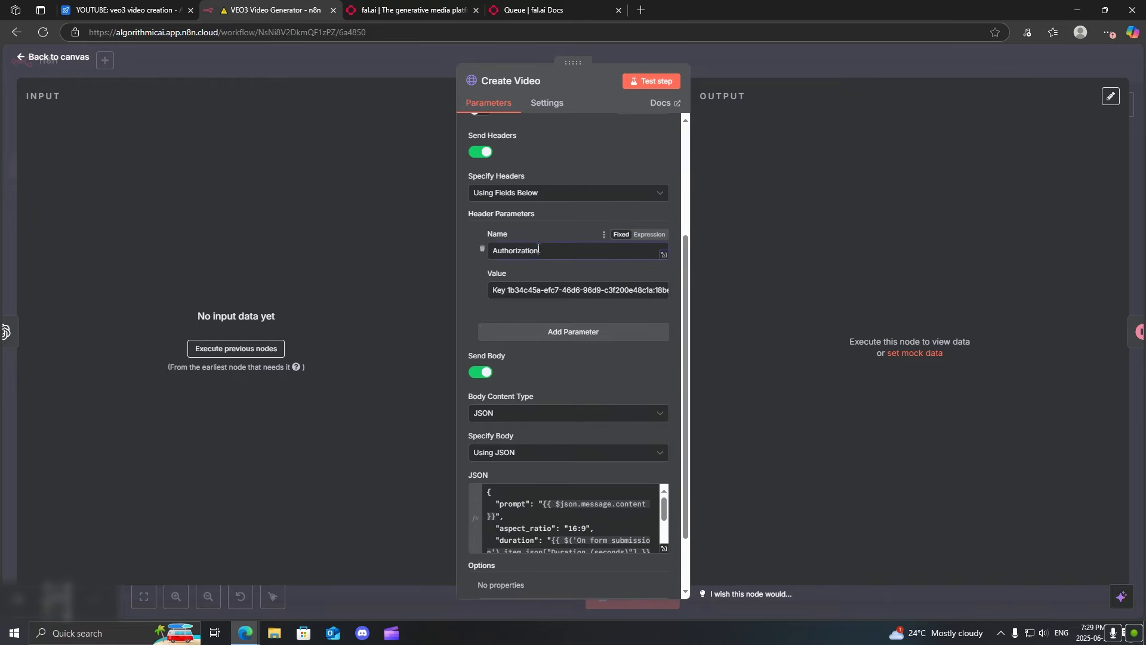
{"action": "left_click_drag", "start_coordinate": [539, 249], "coordinate": [488, 249]}
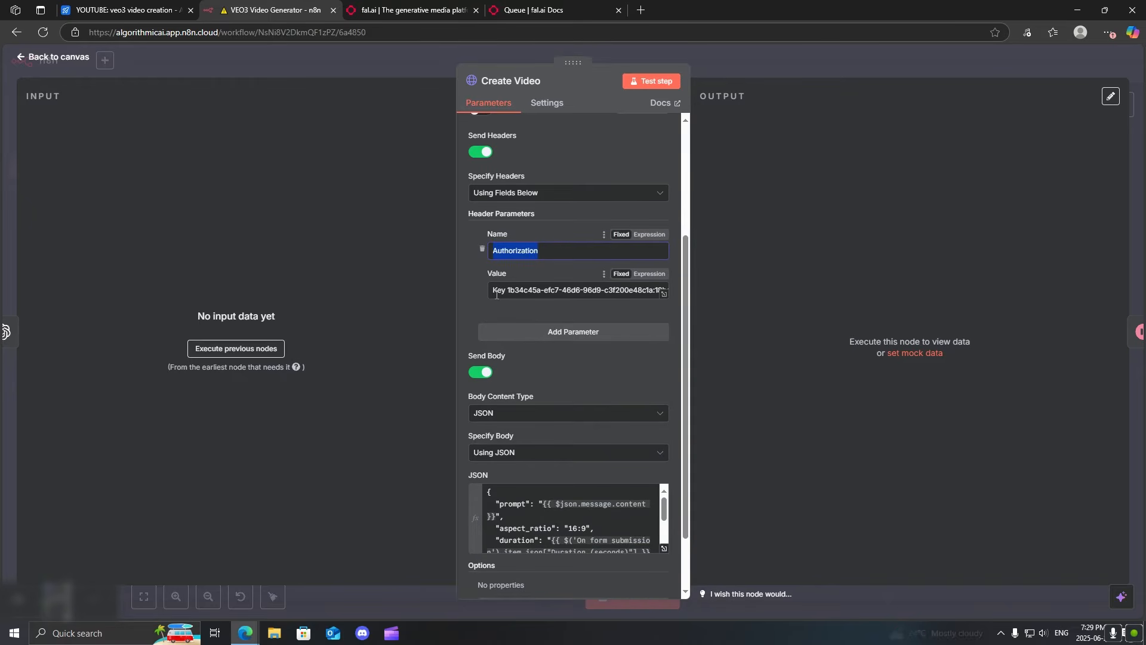
{"action": "double_click", "coordinate": [498, 291]}
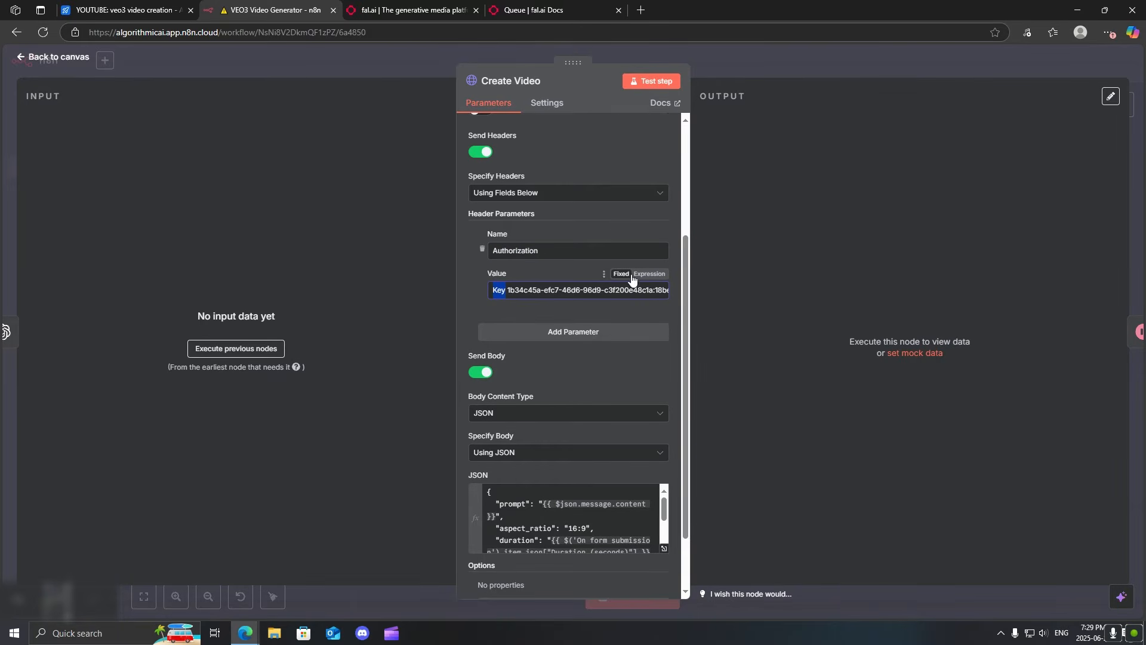
{"action": "scroll", "coordinate": [675, 282], "scroll_direction": "down", "scroll_amount": 2}
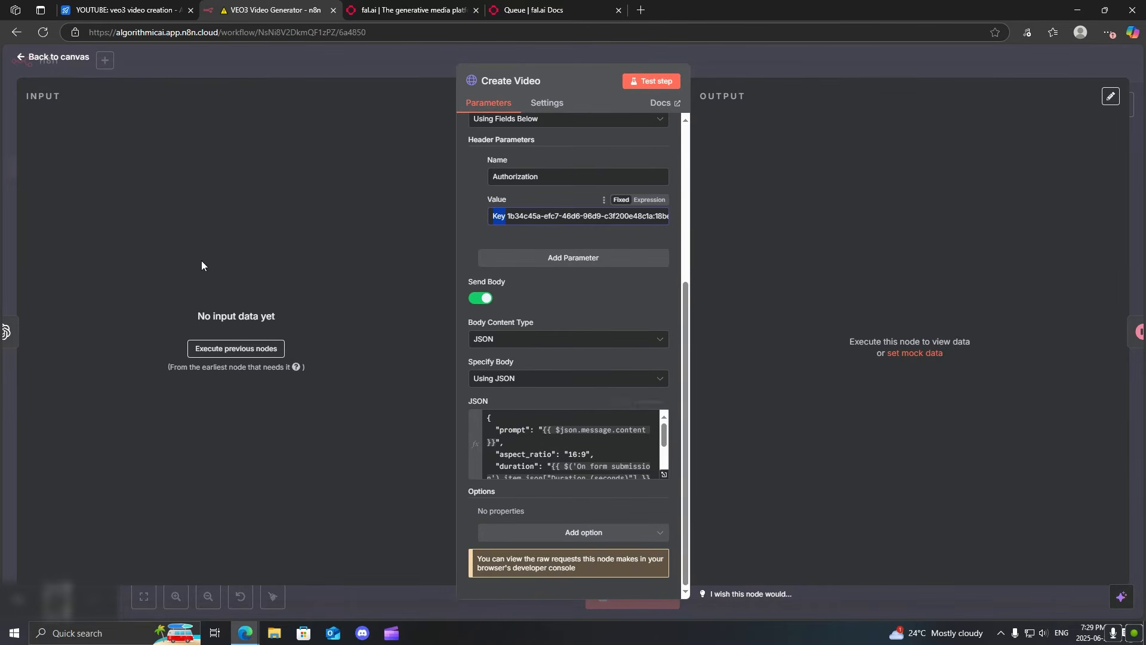
Step: Review the Create Video node's full JSON body, covering the duration expression, enhance_prompt and generate_audio, and return to the canvas
{"action": "left_click", "coordinate": [663, 474]}
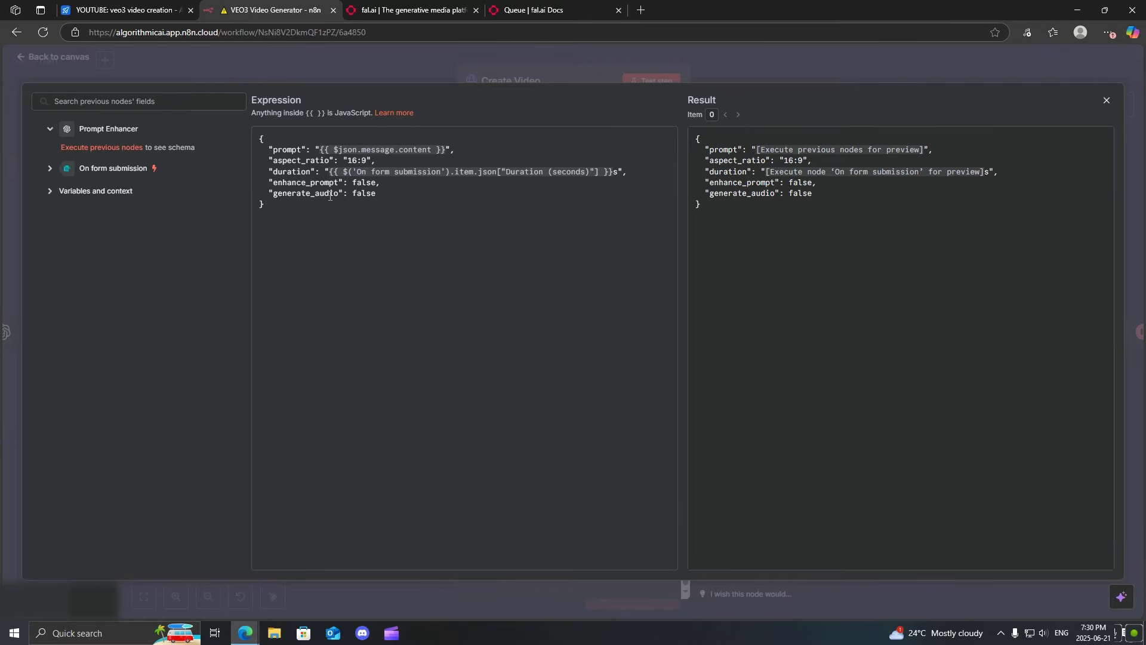
{"action": "left_click_drag", "start_coordinate": [348, 160], "coordinate": [611, 171]}
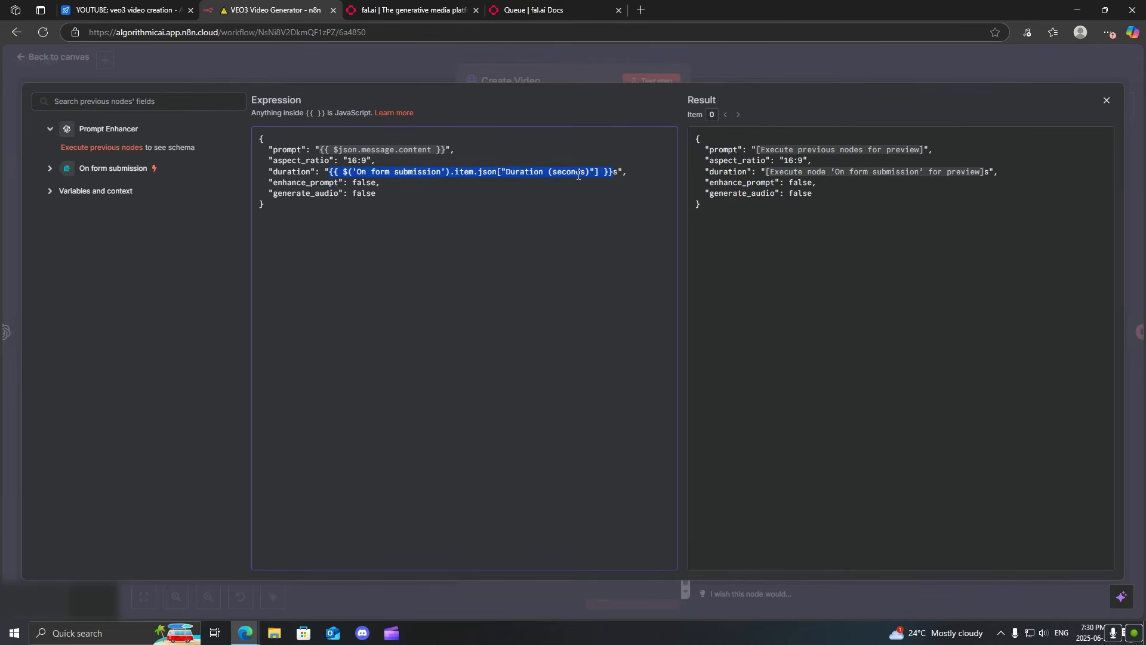
{"action": "mouse_move", "coordinate": [395, 175]}
{"action": "double_click", "coordinate": [355, 182]}
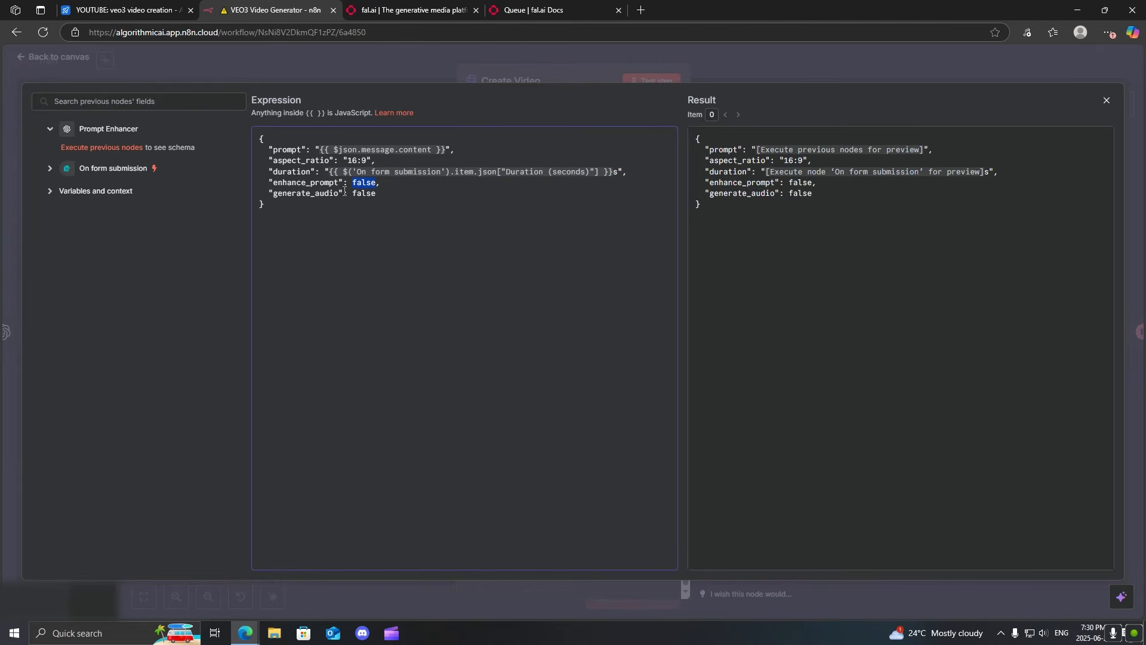
{"action": "left_click_drag", "start_coordinate": [273, 182], "coordinate": [366, 182]}
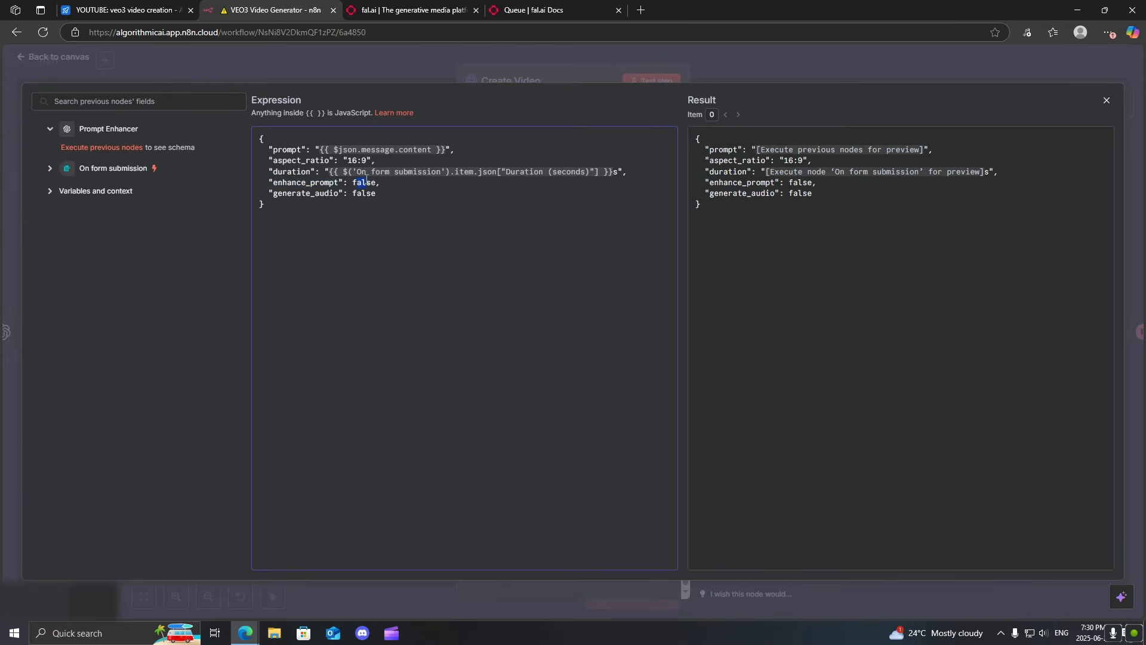
{"action": "left_click", "coordinate": [351, 230]}
{"action": "left_click_drag", "start_coordinate": [269, 194], "coordinate": [344, 194]}
{"action": "left_click_drag", "start_coordinate": [354, 195], "coordinate": [376, 193]}
{"action": "left_click", "coordinate": [295, 238]}
{"action": "left_click", "coordinate": [530, 77]}
{"action": "left_click", "coordinate": [432, 58]}
Step: Inspect the wait loop and review the Check Status node's request URL and header settings
{"action": "scroll", "coordinate": [568, 387], "scroll_direction": "right", "scroll_amount": 3}
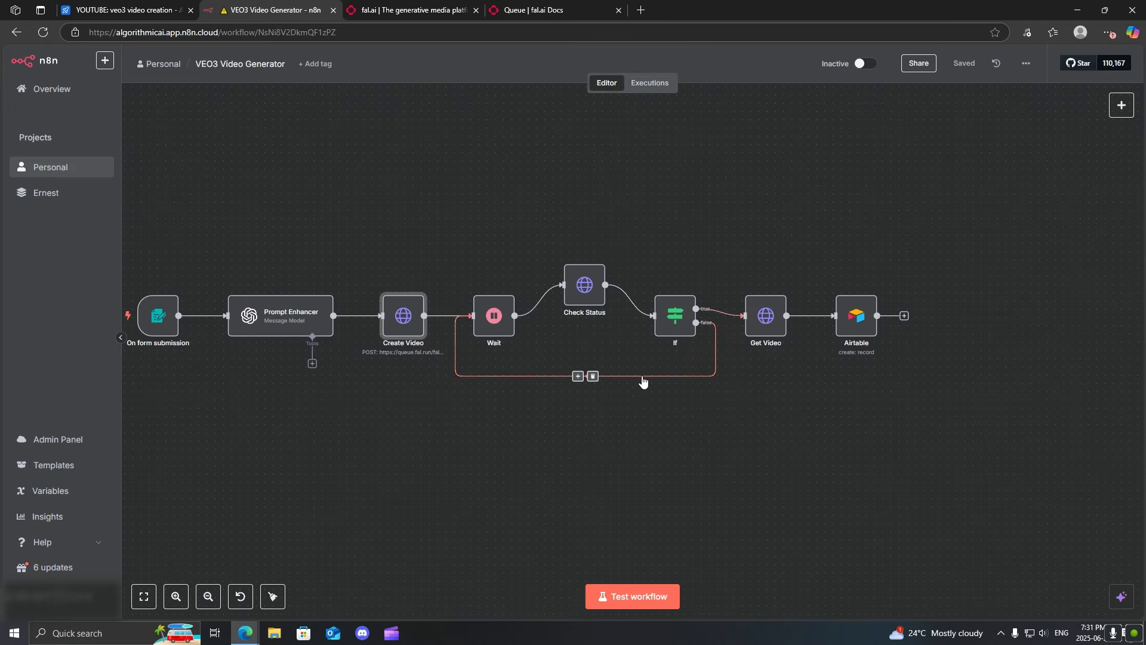
{"action": "mouse_move", "coordinate": [596, 392]}
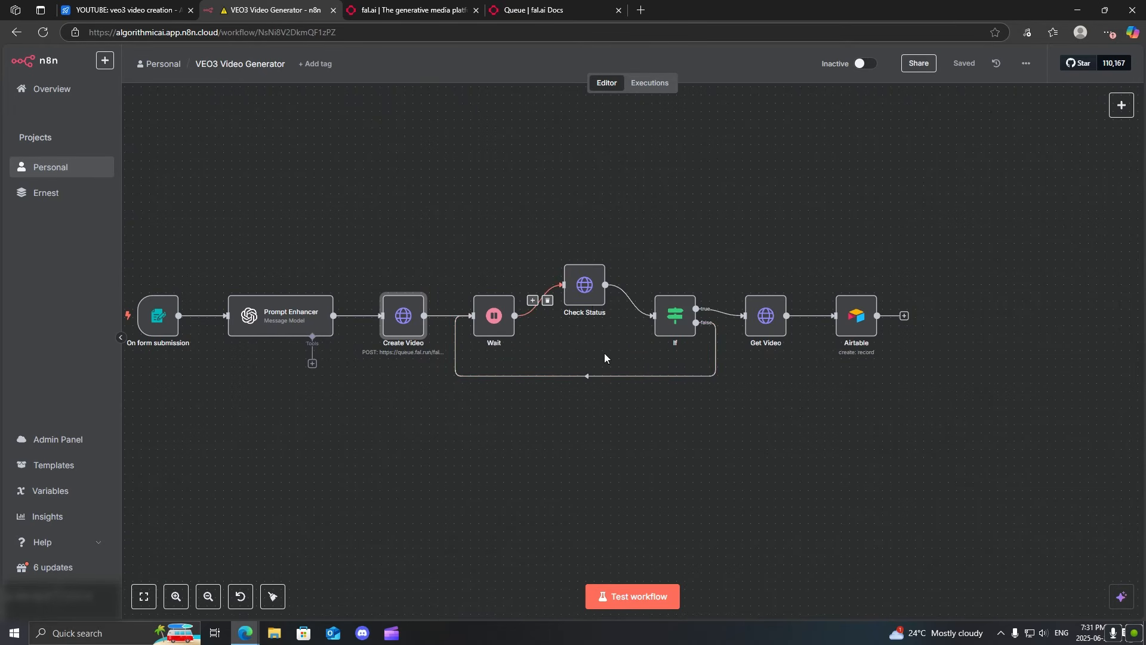
{"action": "double_click", "coordinate": [585, 292]}
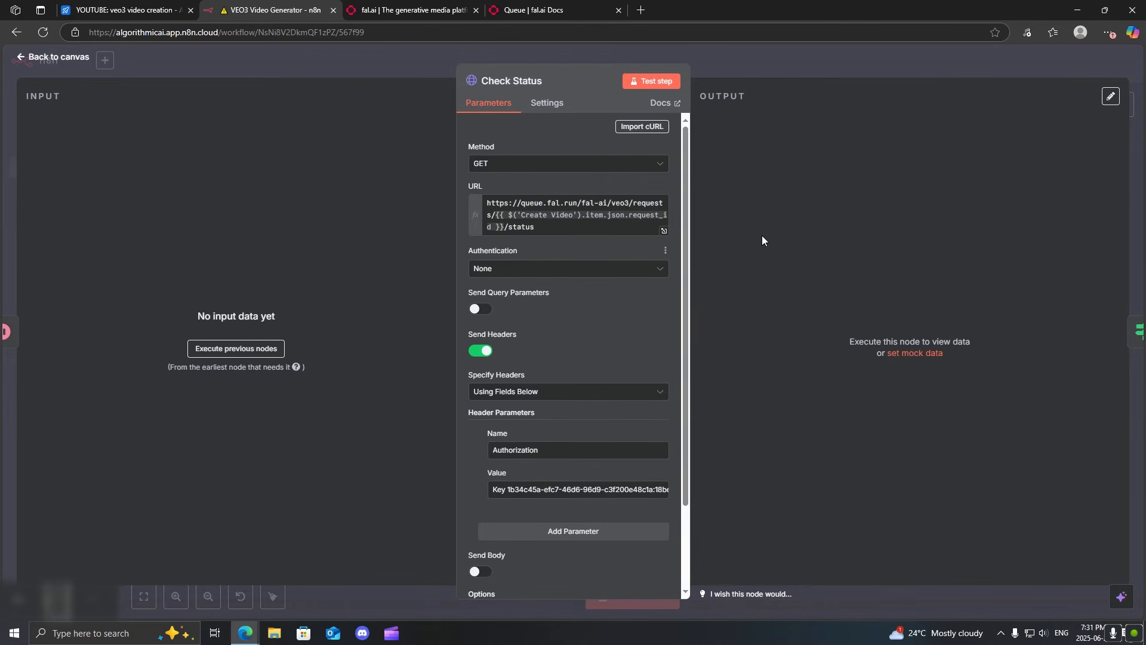
{"action": "left_click", "coordinate": [717, 64]}
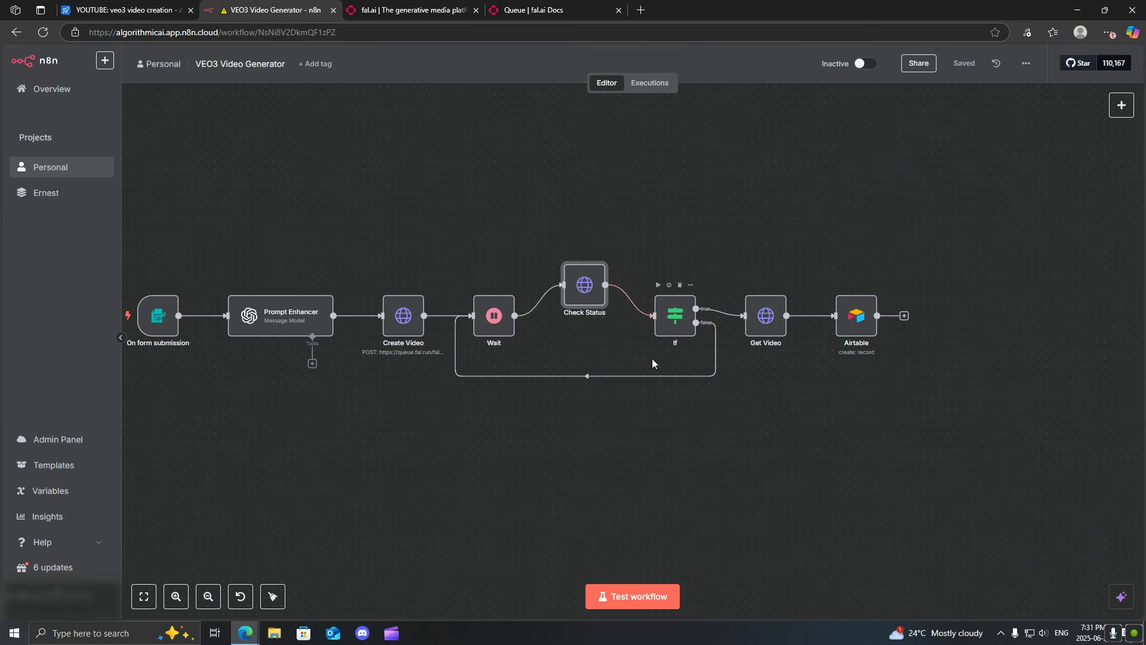
Step: Review the Get Video node's GET request URL, request_id expression and Authorization header settings, and return to the canvas
{"action": "left_click_drag", "start_coordinate": [751, 447], "coordinate": [691, 440]}
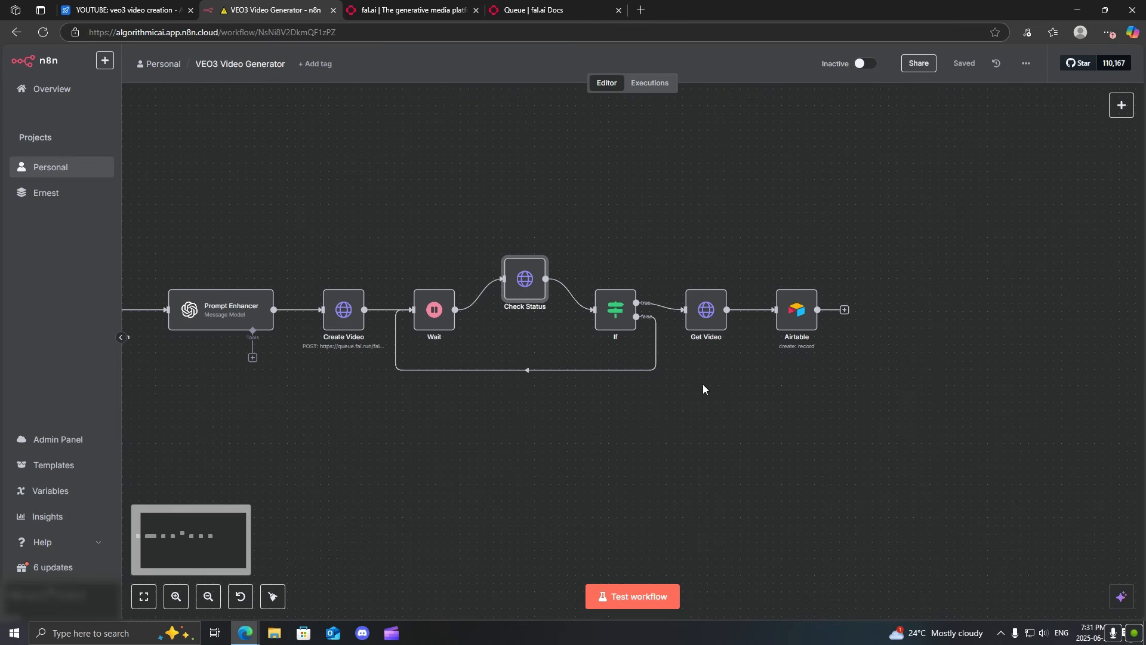
{"action": "double_click", "coordinate": [706, 310]}
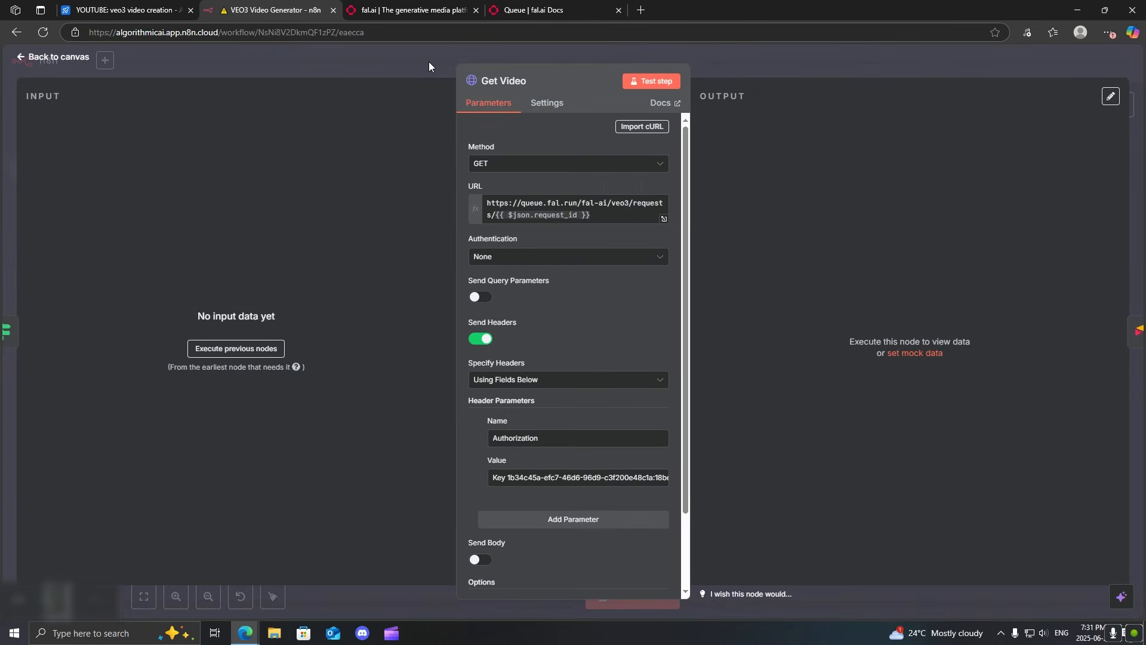
{"action": "scroll", "coordinate": [537, 278], "scroll_direction": "down", "scroll_amount": 5}
{"action": "left_click", "coordinate": [371, 66]}
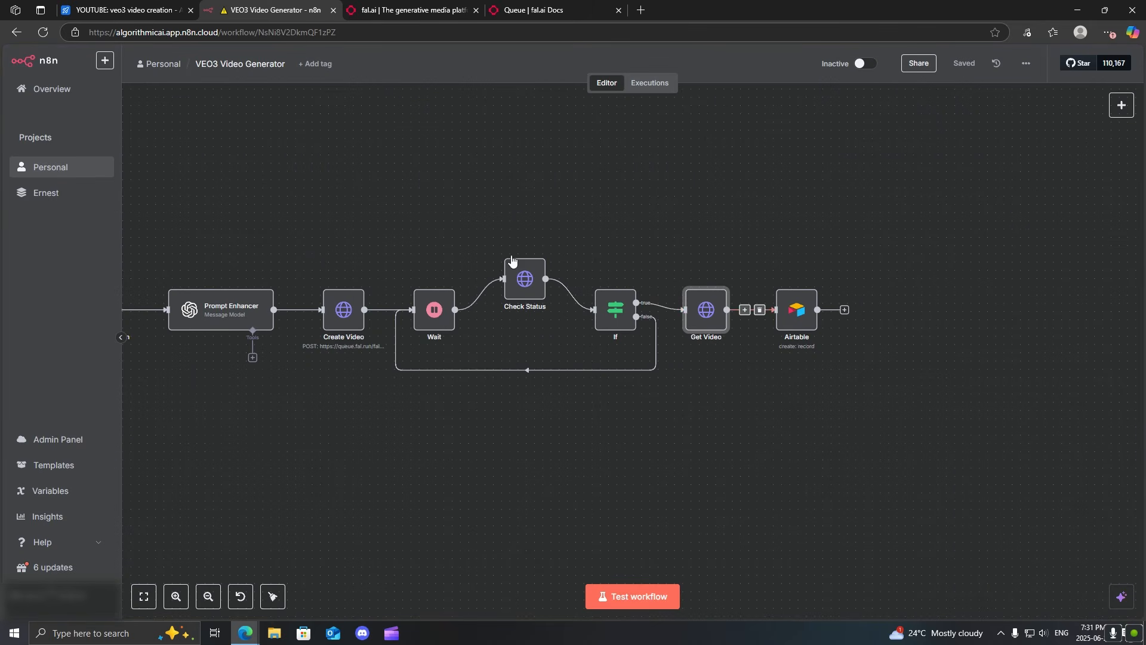
Step: Start a test run of the workflow and enter the form prompt "A child playing with hit toys on Christmas day"
{"action": "left_click_drag", "start_coordinate": [348, 209], "coordinate": [432, 206]}
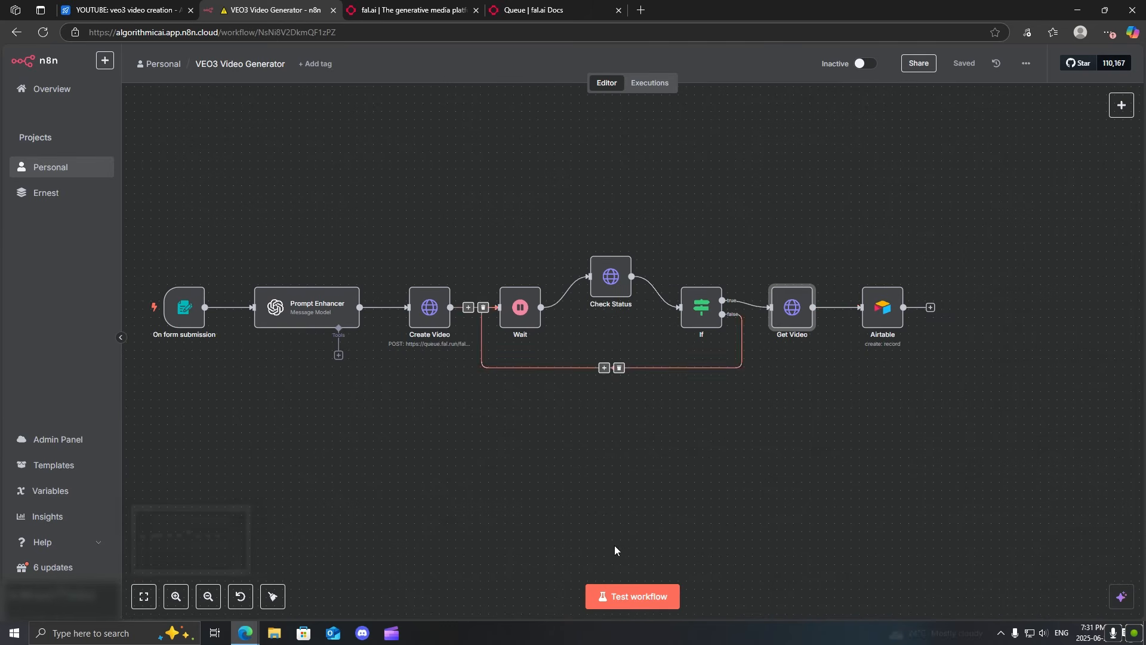
{"action": "left_click", "coordinate": [626, 599]}
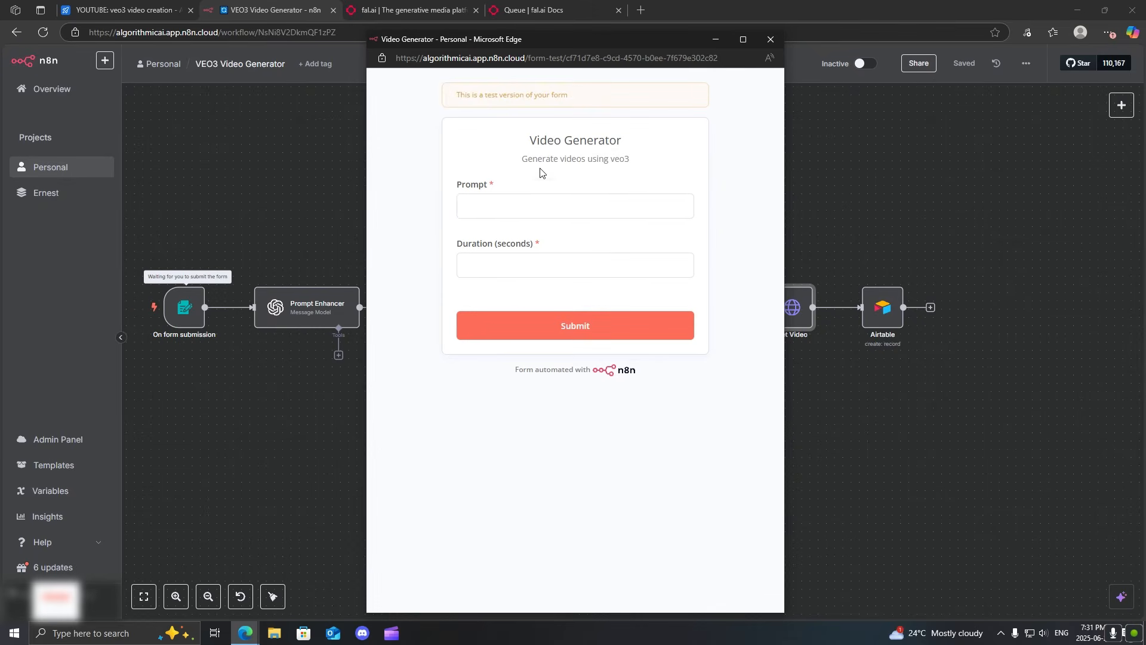
{"action": "left_click", "coordinate": [512, 210]}
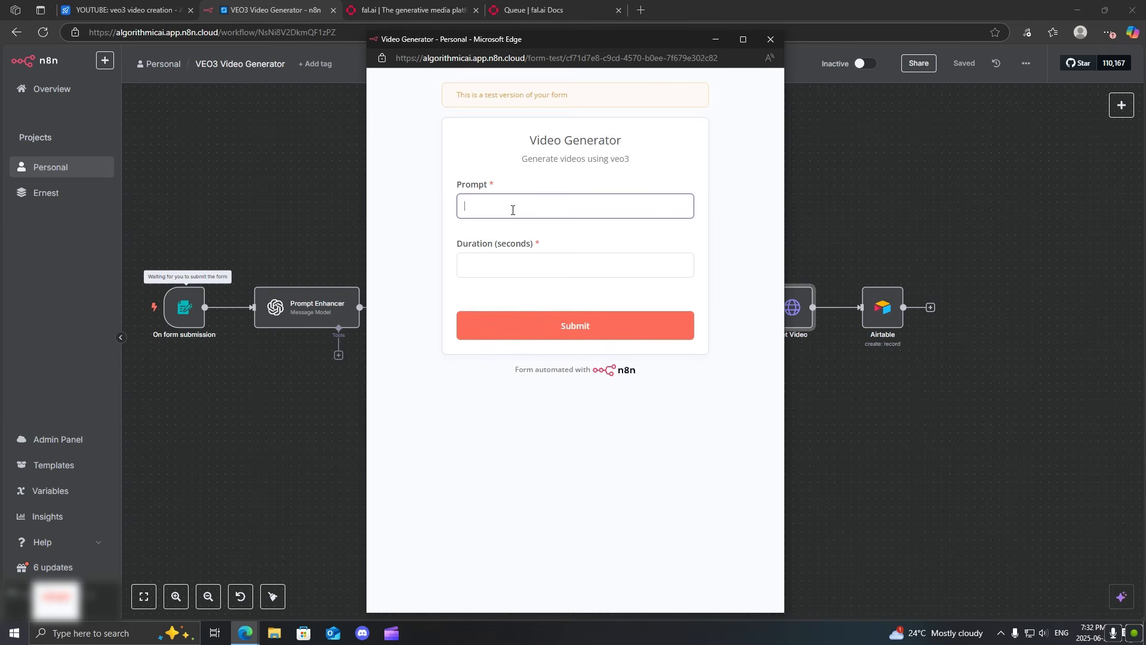
{"action": "type", "text": "A child playing with hit toys on christmas day"}
{"action": "right_click", "coordinate": [598, 210]}
{"action": "left_click", "coordinate": [644, 215]}
Step: Set the form's duration to 8 seconds, submit it and close the form window
{"action": "left_click", "coordinate": [554, 264]}
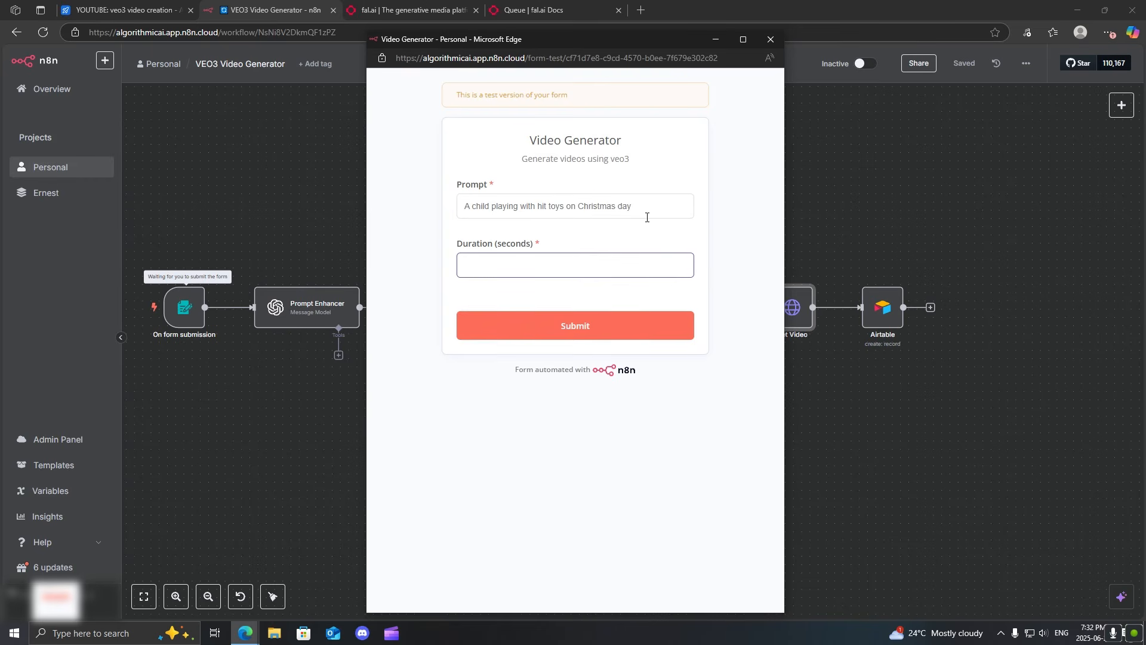
{"action": "left_click_drag", "start_coordinate": [646, 209], "coordinate": [444, 205]}
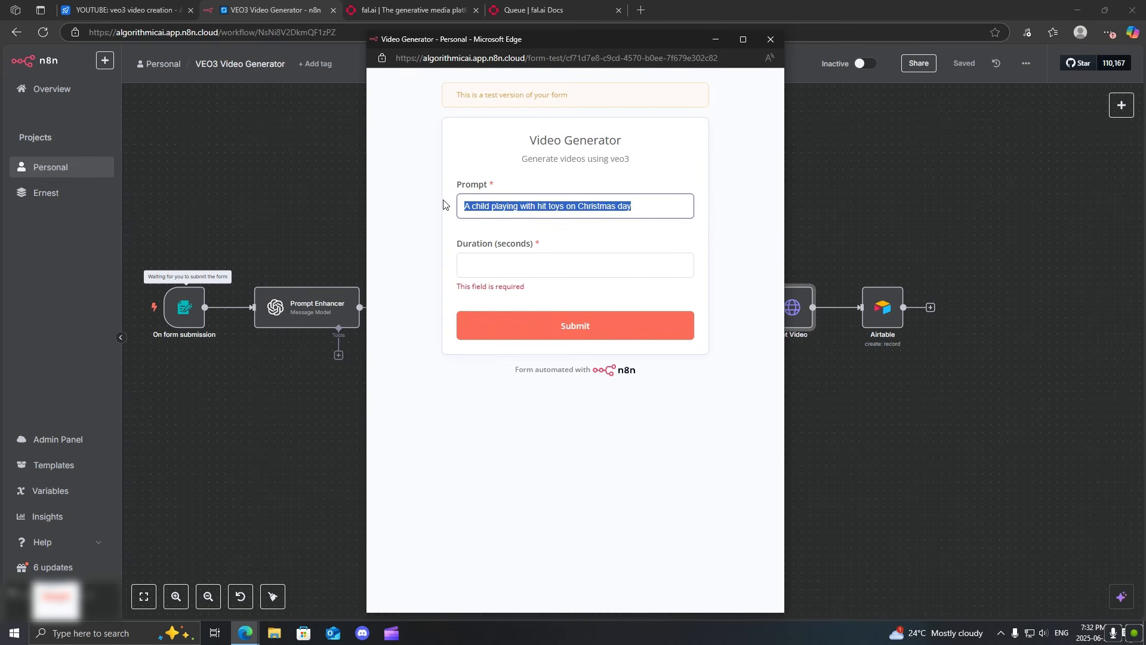
{"action": "left_click", "coordinate": [514, 258]}
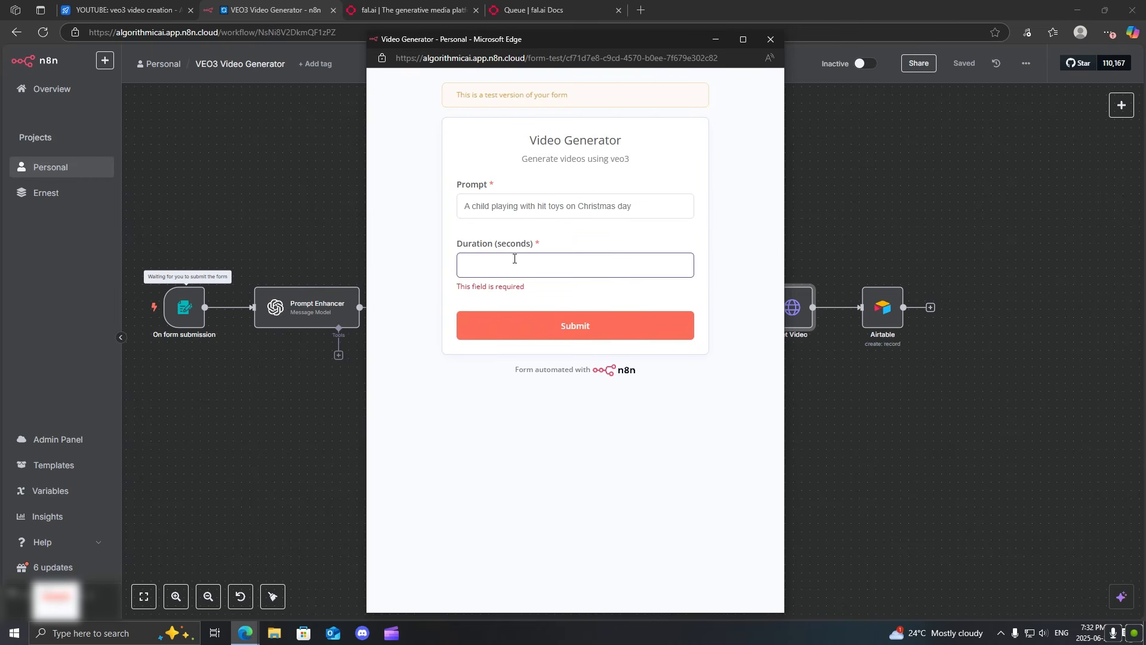
{"action": "type", "text": "8"}
{"action": "left_click", "coordinate": [523, 335]}
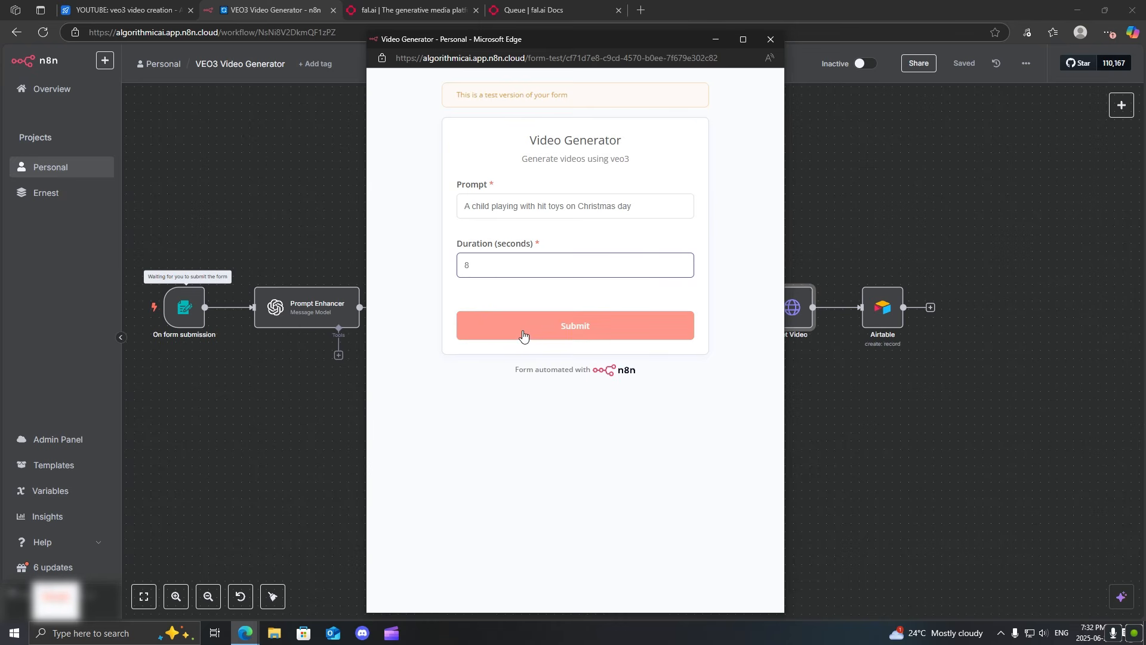
{"action": "left_click", "coordinate": [523, 335]}
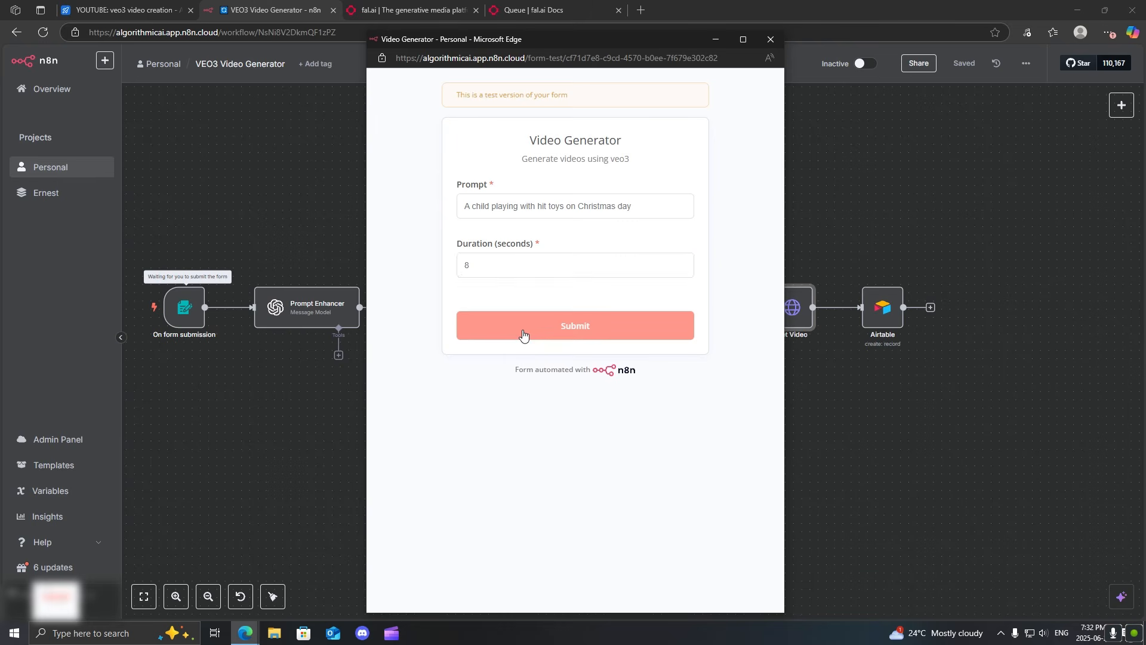
{"action": "left_click", "coordinate": [769, 38]}
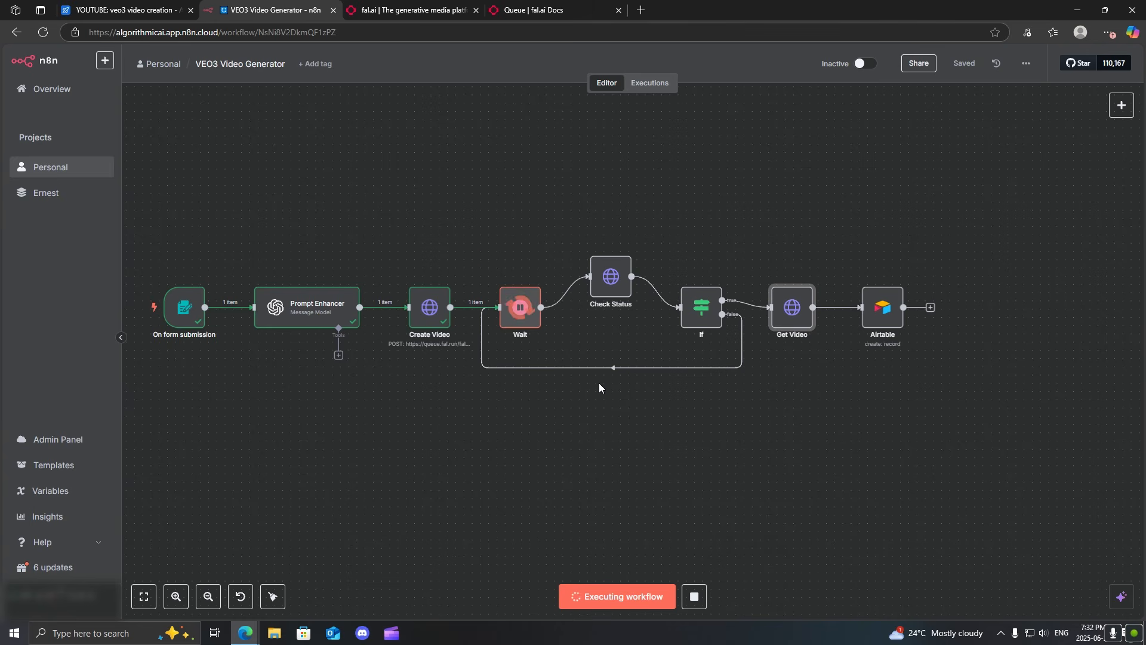
{"action": "mouse_move", "coordinate": [611, 364]}
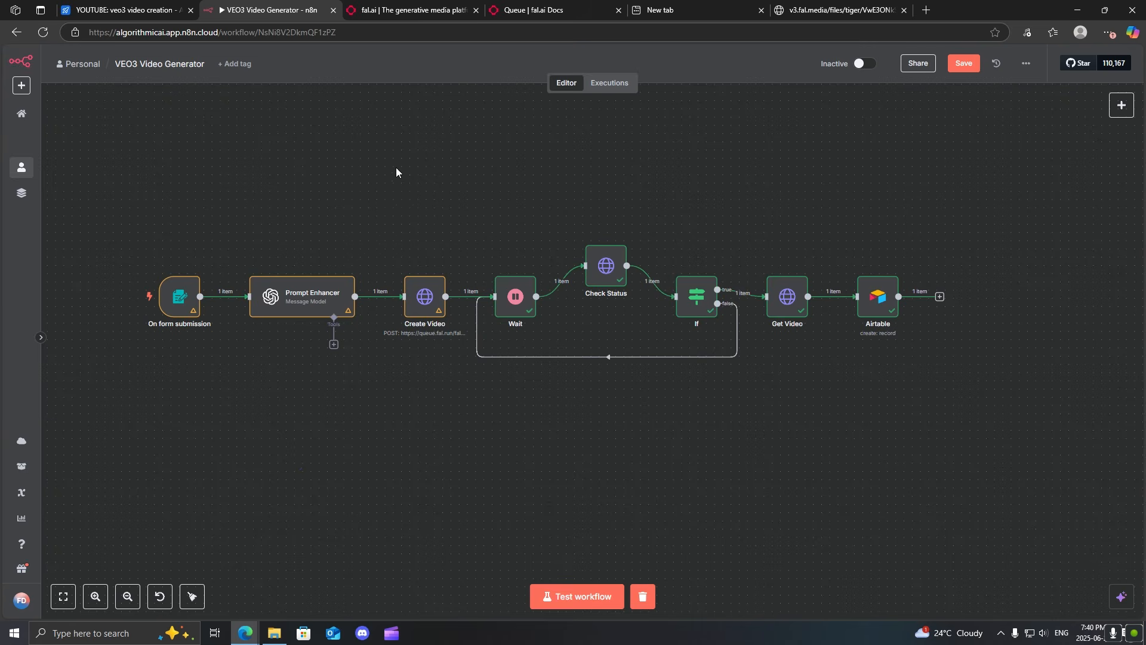
Step: Switch to the Airtable veo3 video creation table and read the full Revised Prompt of the Christmas day record
{"action": "left_click", "coordinate": [166, 5]}
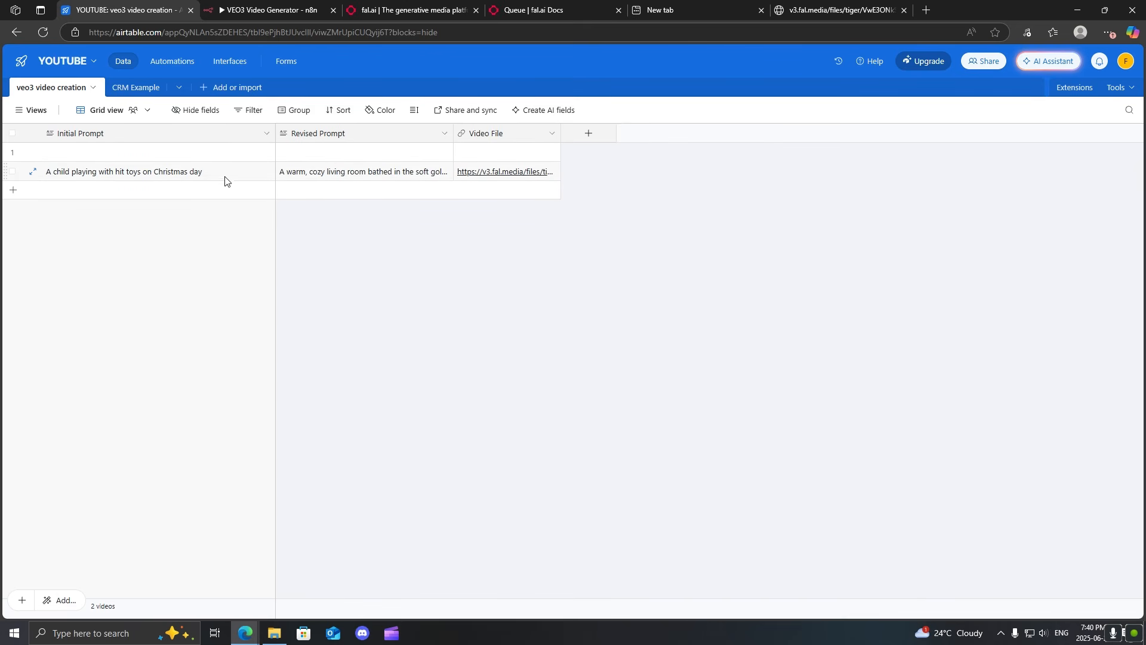
{"action": "left_click_drag", "start_coordinate": [210, 176], "coordinate": [305, 177]}
{"action": "key", "text": "Escape"}
{"action": "left_click", "coordinate": [304, 175]}
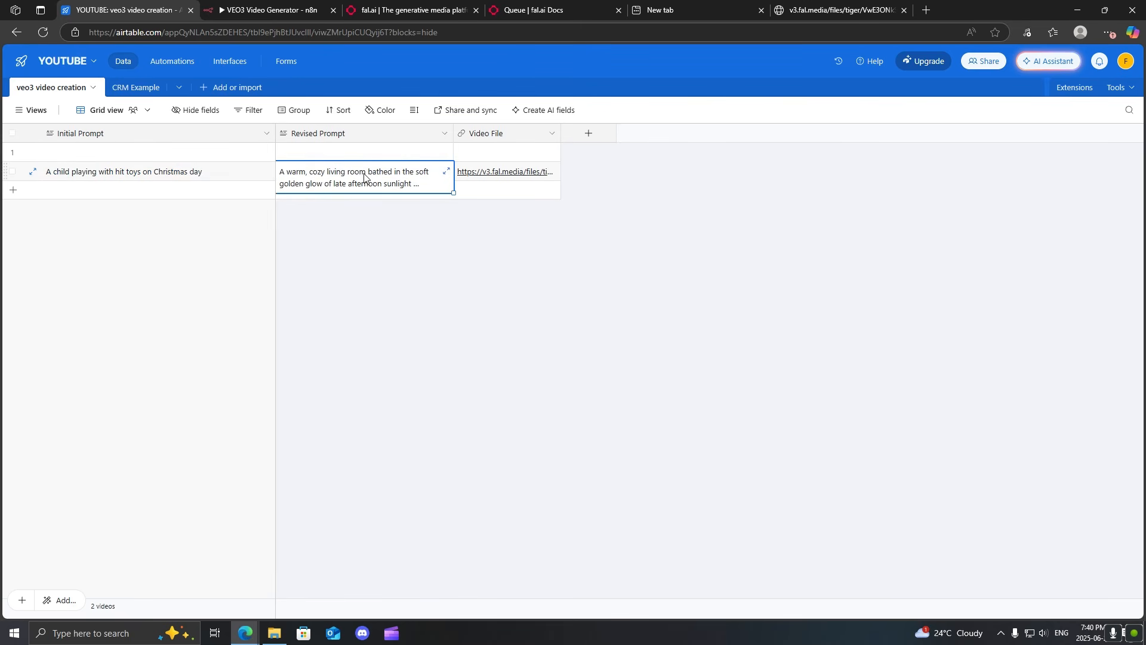
{"action": "left_click", "coordinate": [446, 171]}
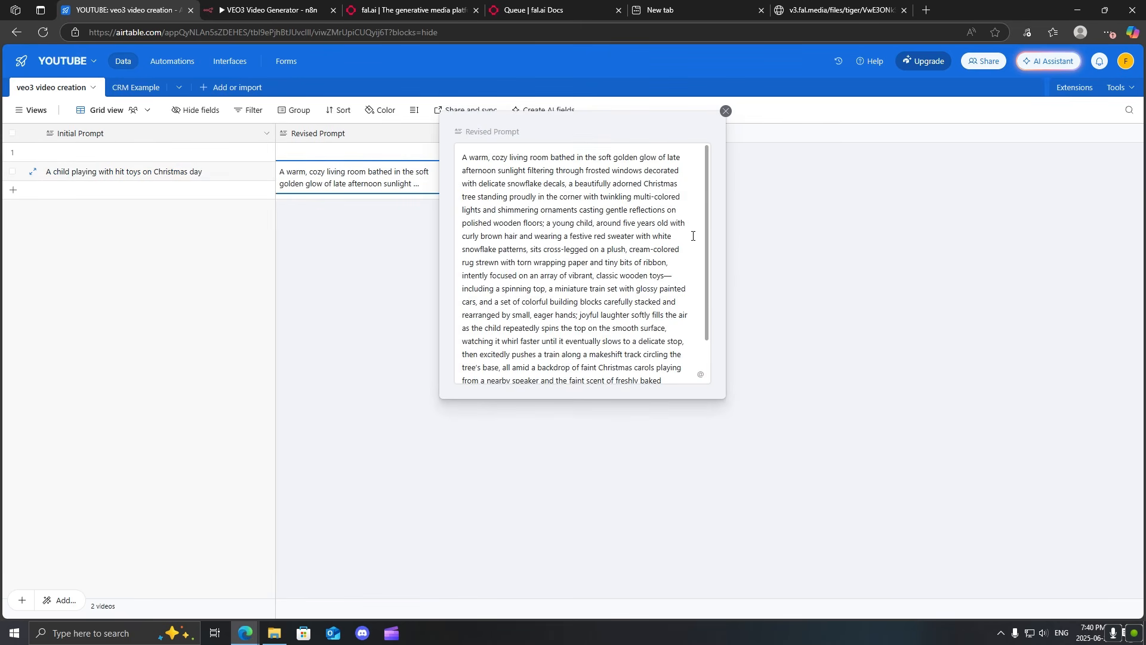
{"action": "scroll", "coordinate": [629, 207], "scroll_direction": "down", "scroll_amount": 3}
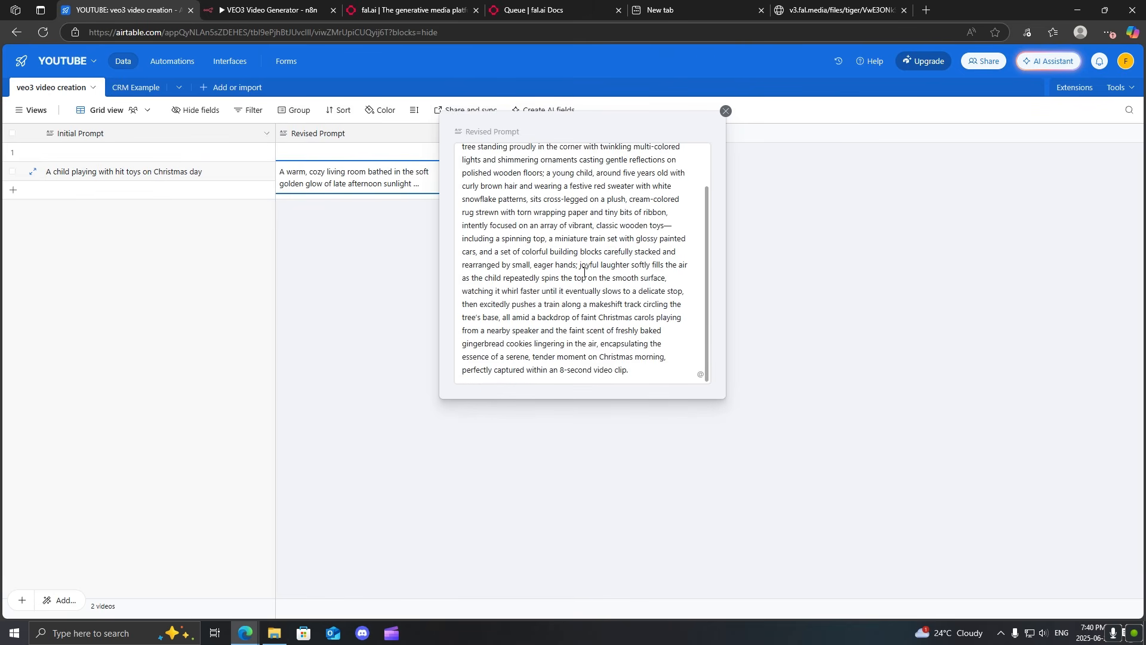
{"action": "scroll", "coordinate": [625, 209], "scroll_direction": "up", "scroll_amount": 2}
{"action": "left_click_drag", "start_coordinate": [705, 237], "coordinate": [696, 281]}
{"action": "left_click", "coordinate": [760, 294]}
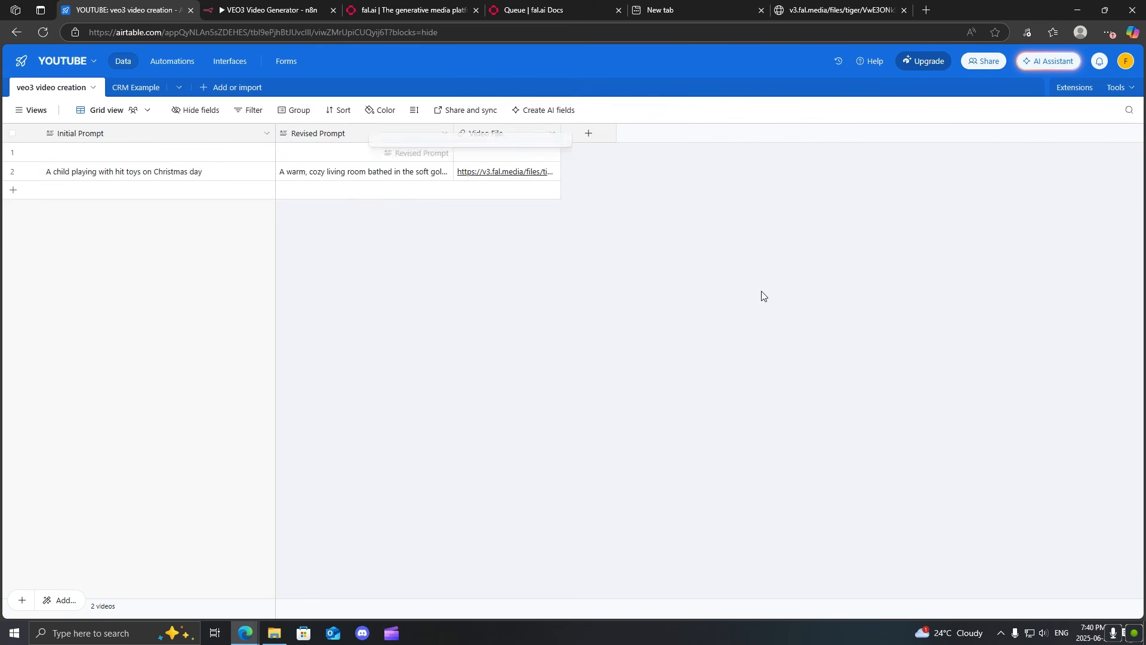
Step: Open the Christmas day record's Video File link to watch the generated video
{"action": "left_click", "coordinate": [488, 173]}
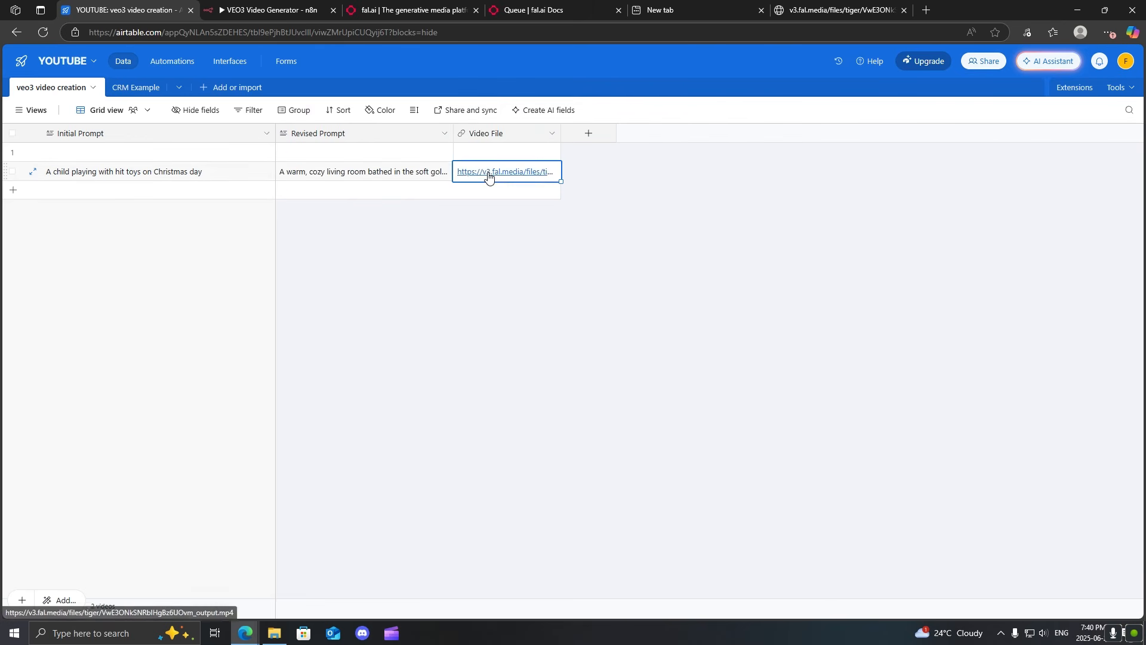
{"action": "left_click", "coordinate": [487, 173]}
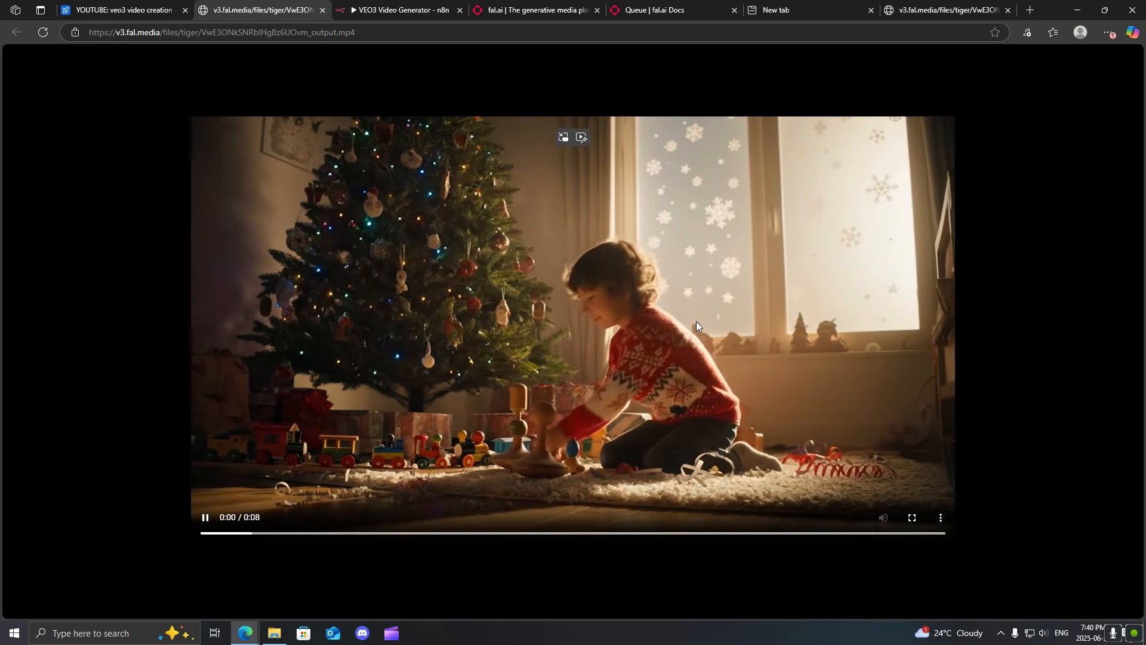